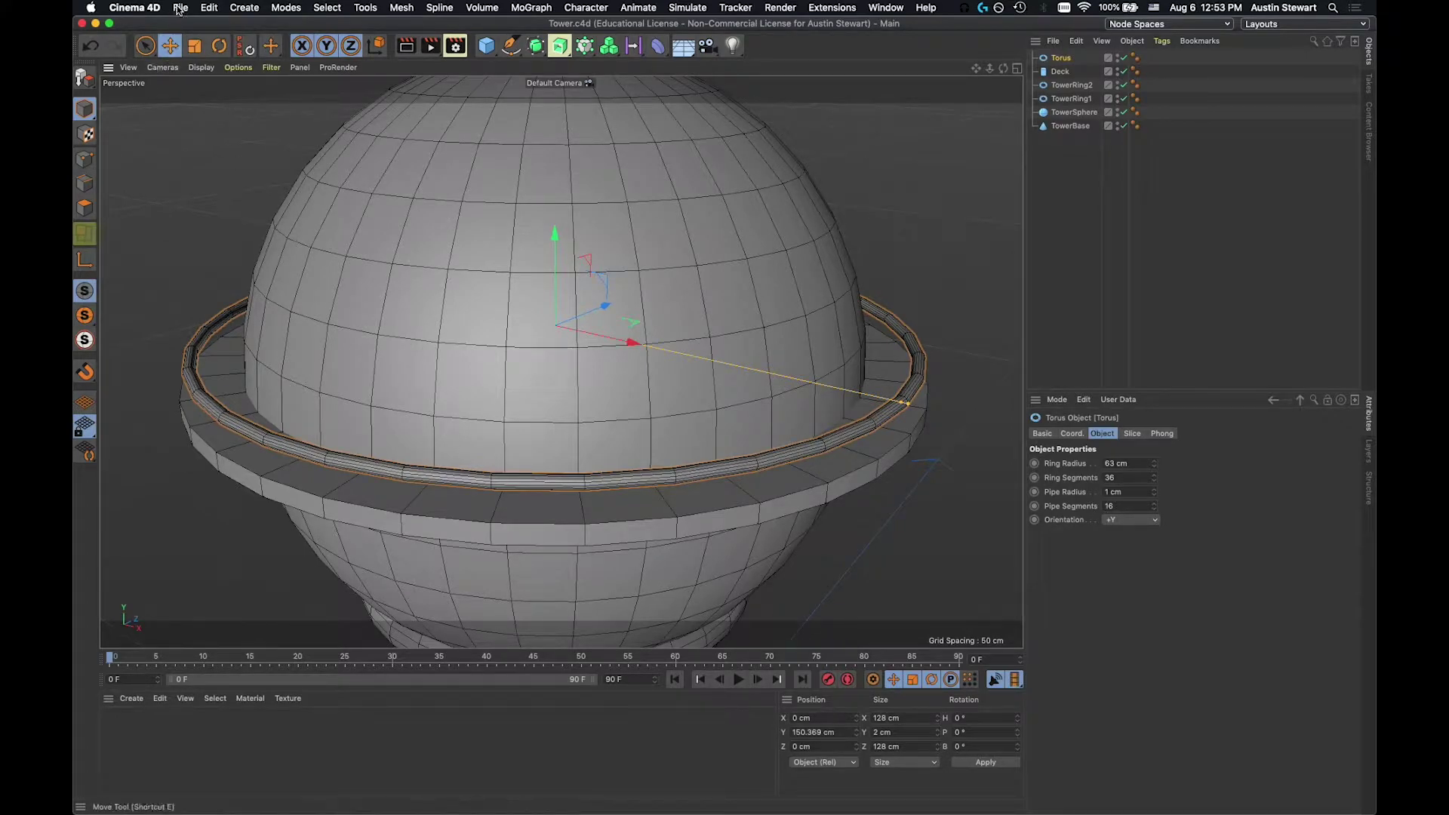
Step: Create a new empty project, then switch to Tower.c4d and back to Untitled 6
{"action": "left_click", "coordinate": [181, 7]}
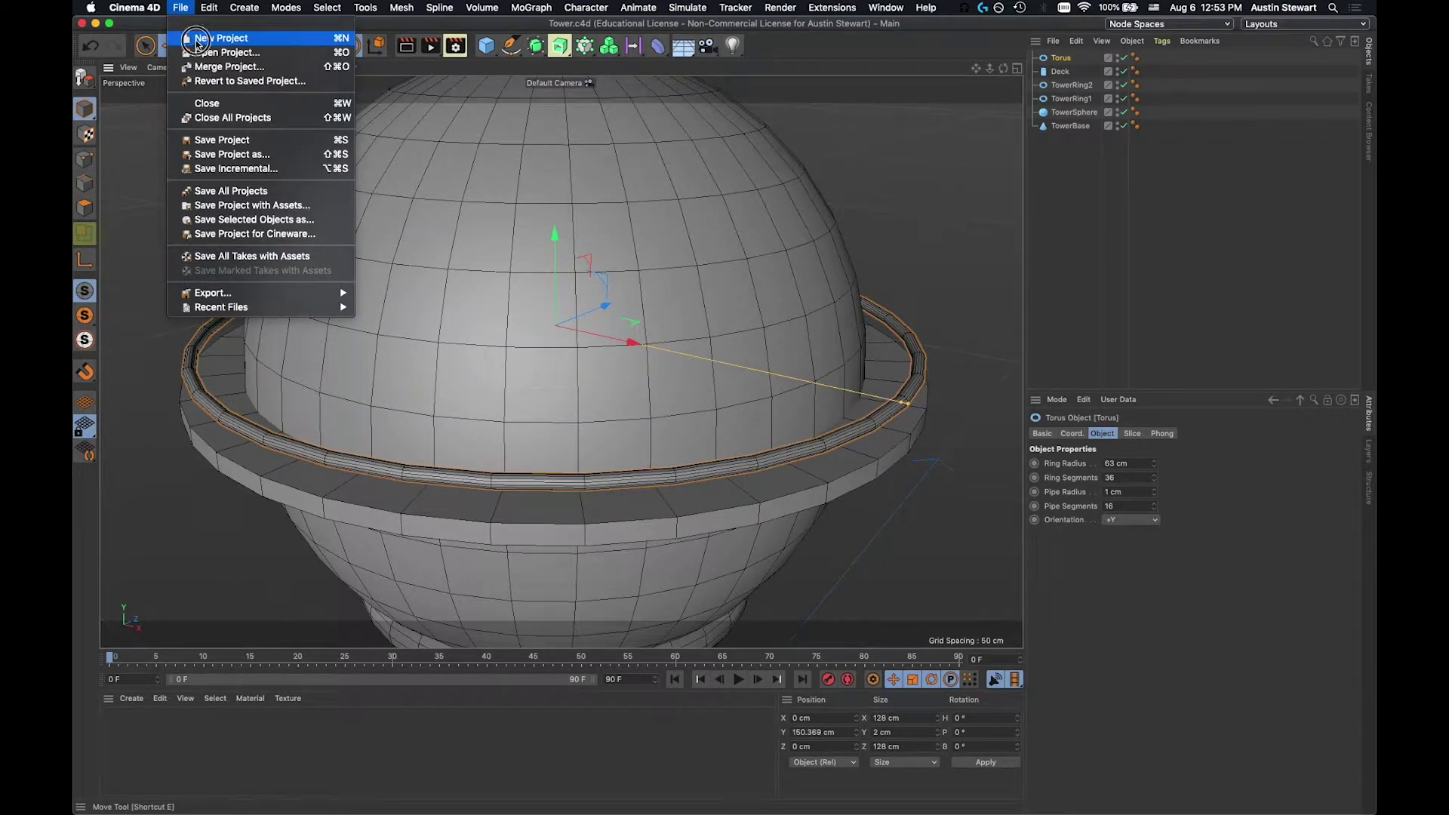
{"action": "left_click", "coordinate": [197, 39]}
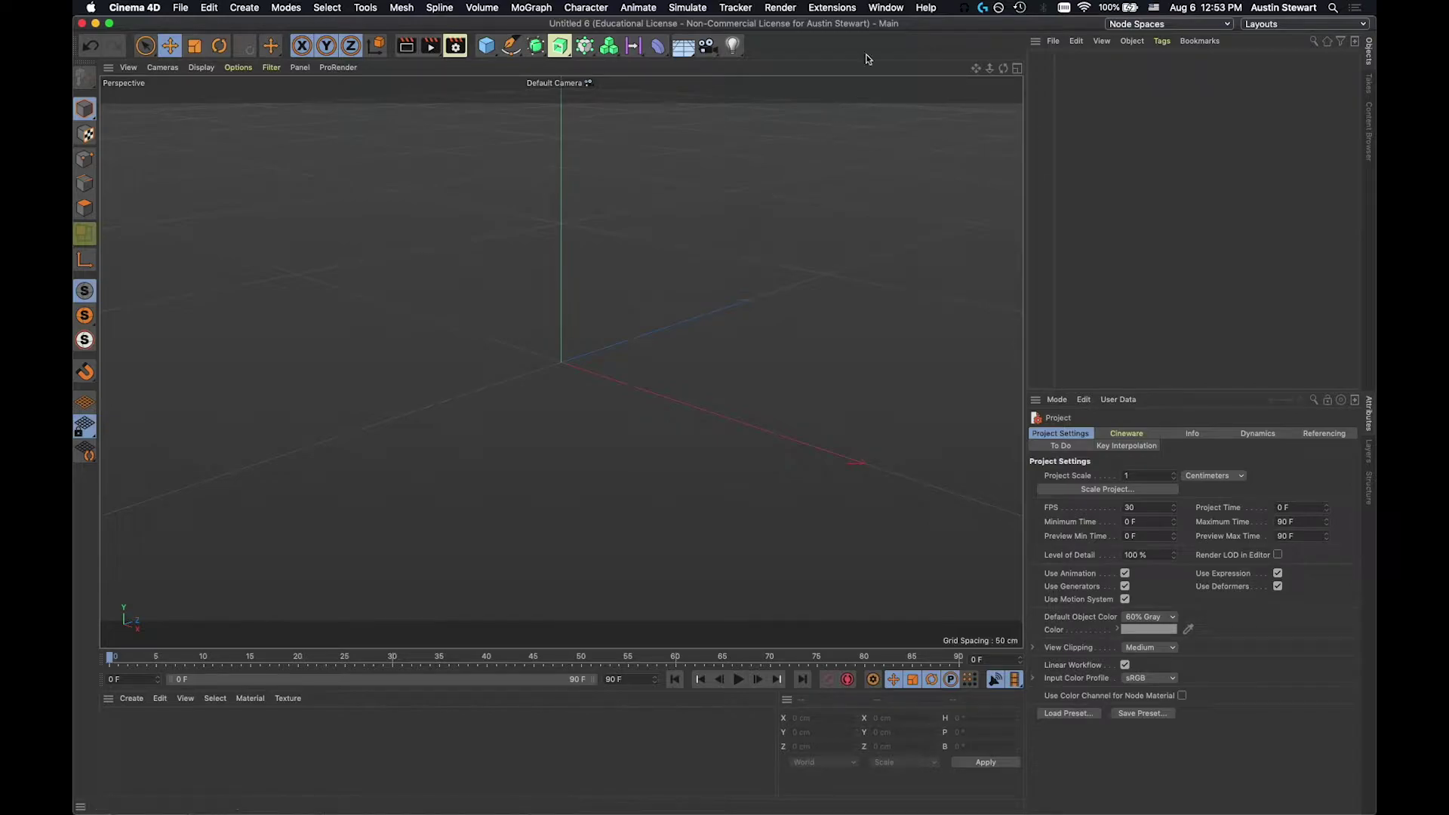
{"action": "left_click", "coordinate": [886, 9]}
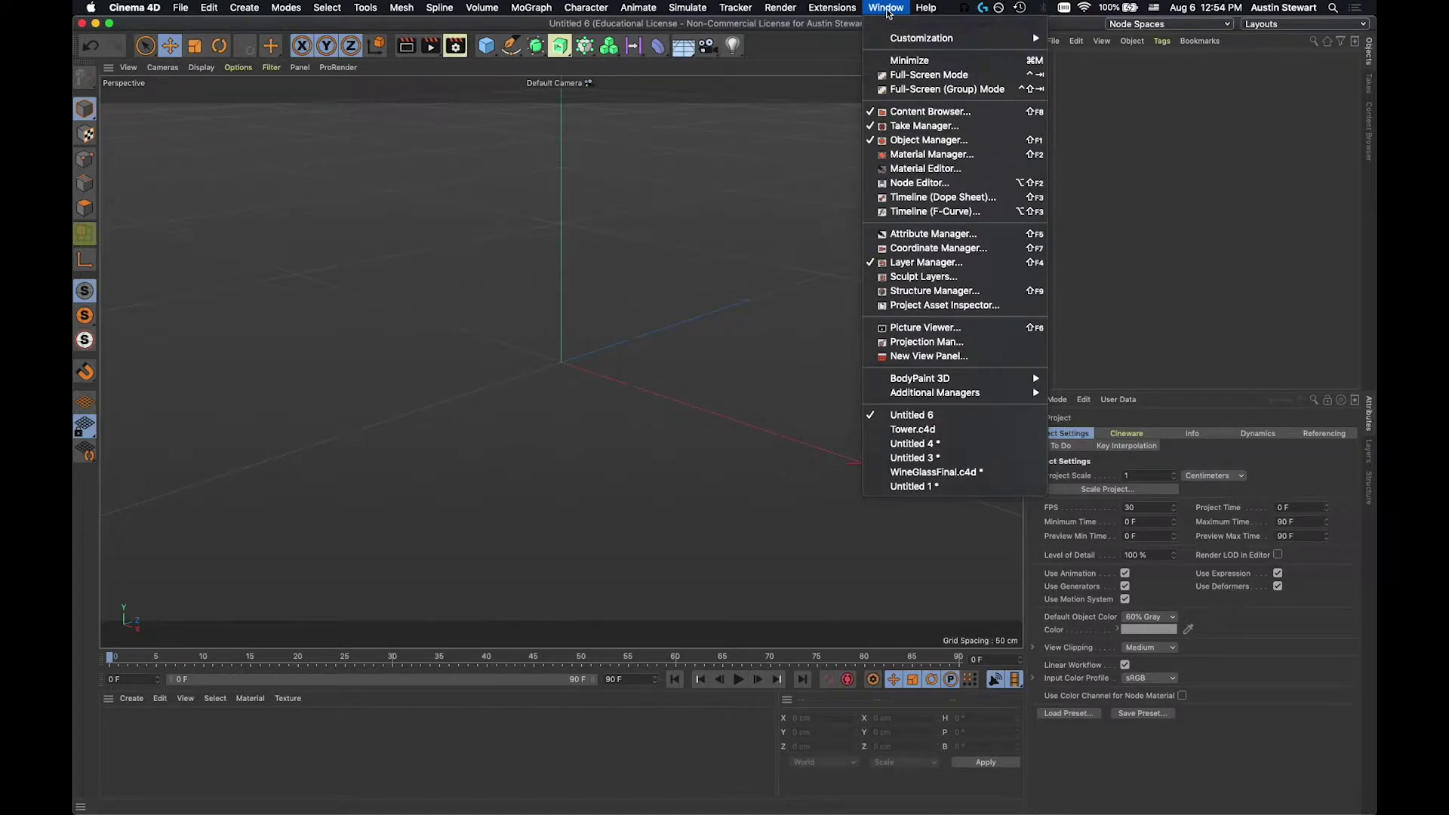
{"action": "left_click", "coordinate": [909, 429]}
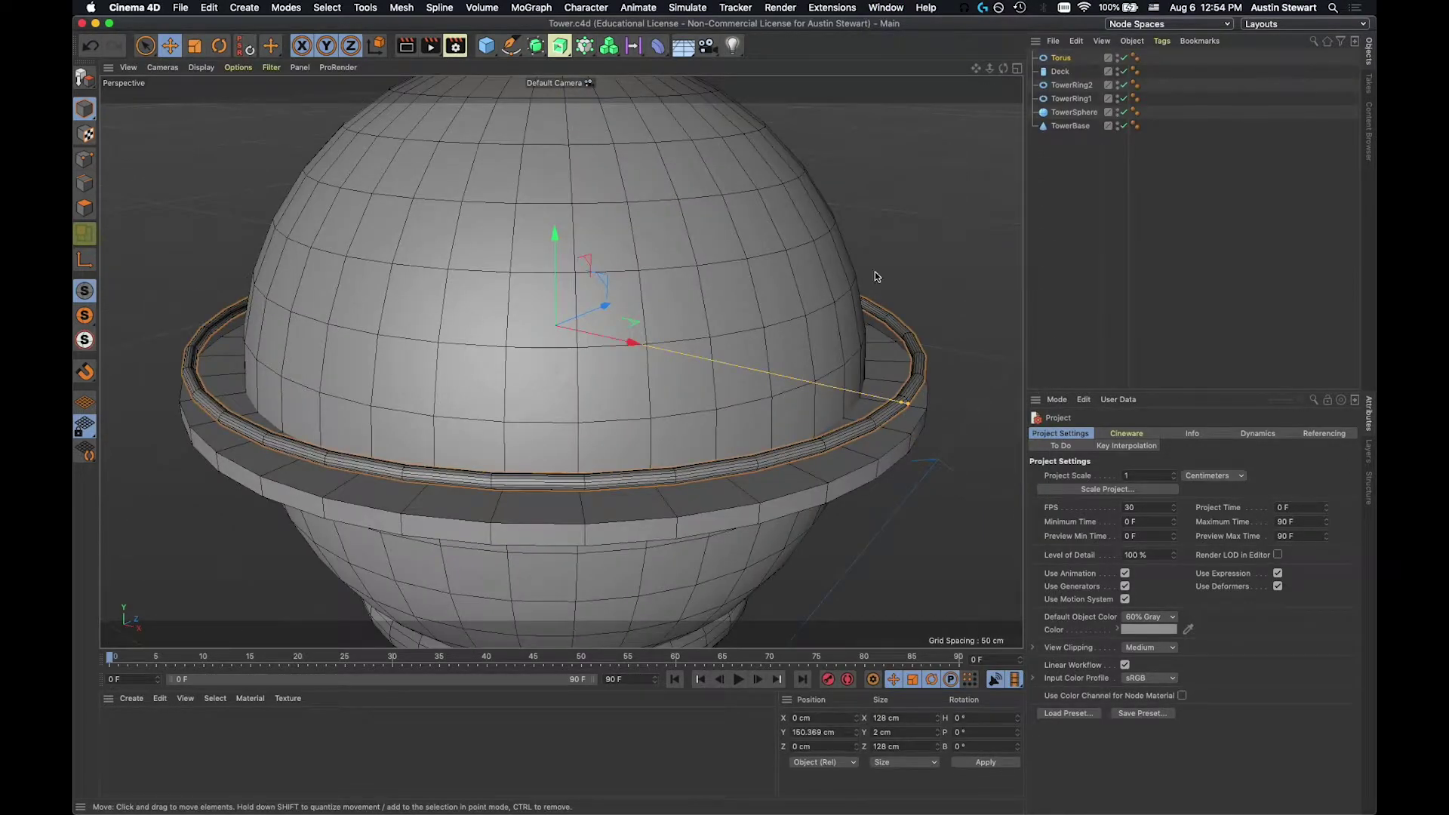
{"action": "left_click", "coordinate": [885, 8]}
{"action": "left_click", "coordinate": [933, 420]}
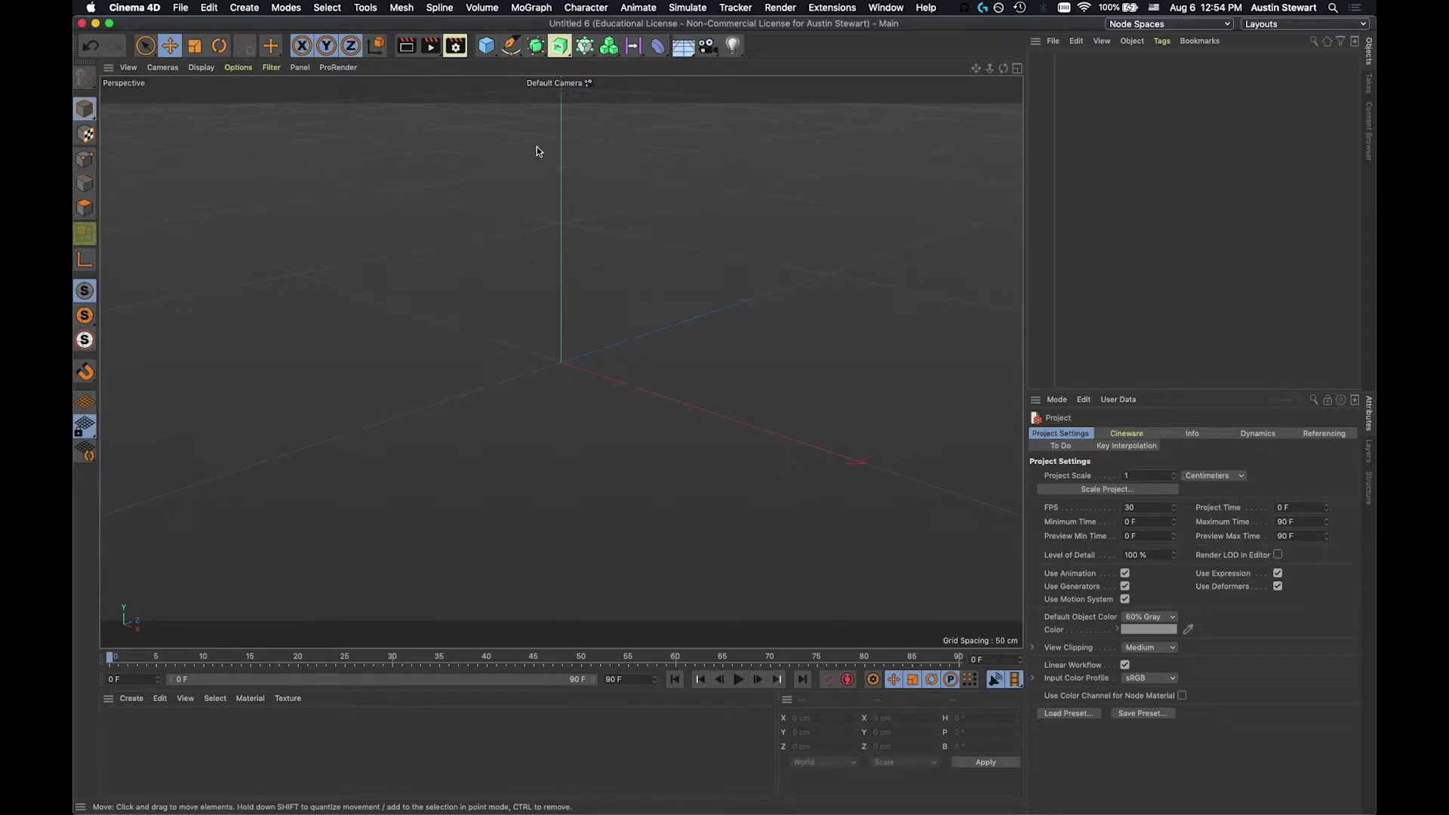
Step: Add a Cylinder with a 1 cm radius and 5 cm height, and frame it in view
{"action": "left_click_drag", "start_coordinate": [492, 51], "coordinate": [765, 72]}
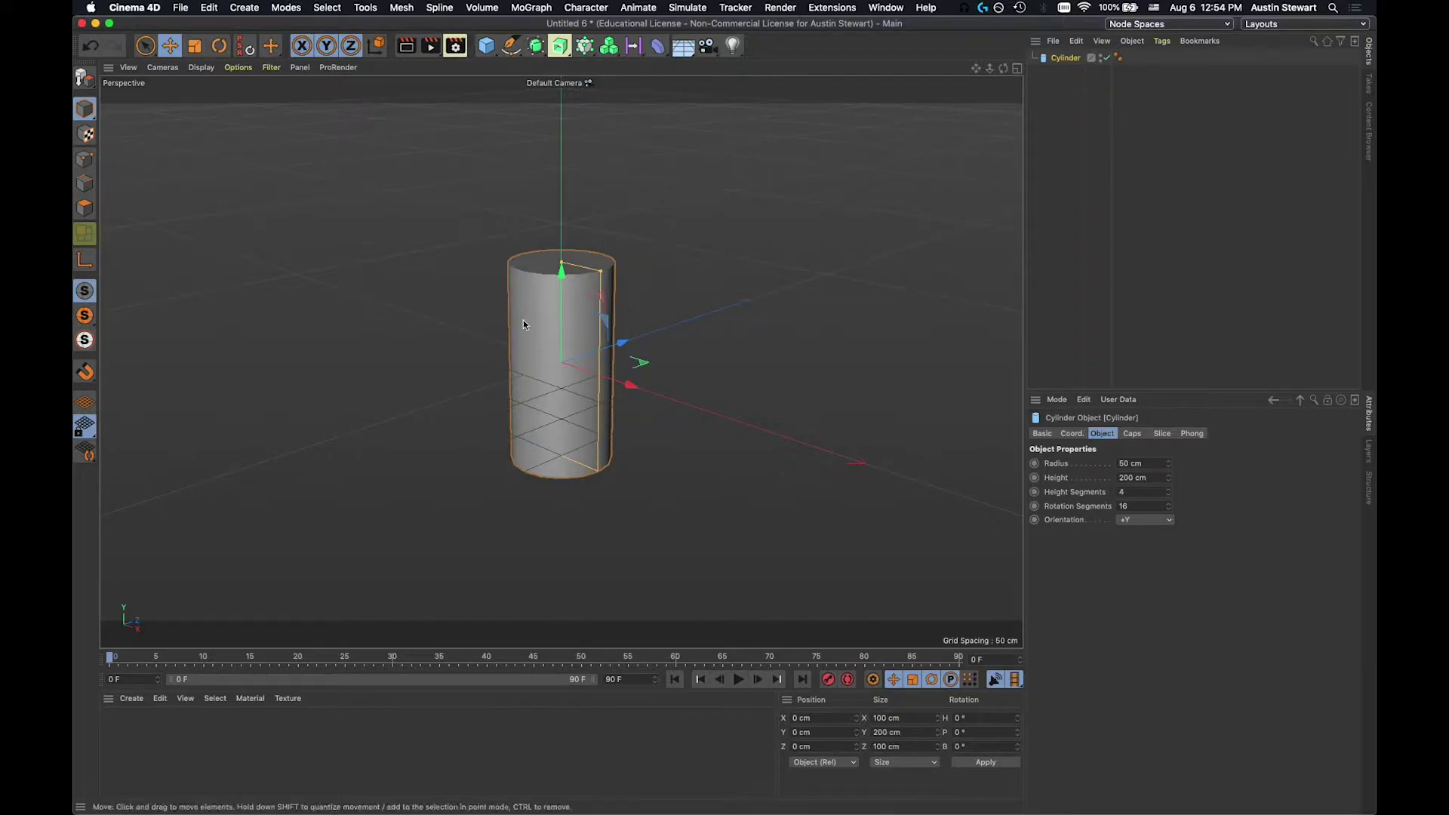
{"action": "left_click", "coordinate": [1136, 464]}
{"action": "type", "text": "1"}
{"action": "left_click", "coordinate": [1239, 577]}
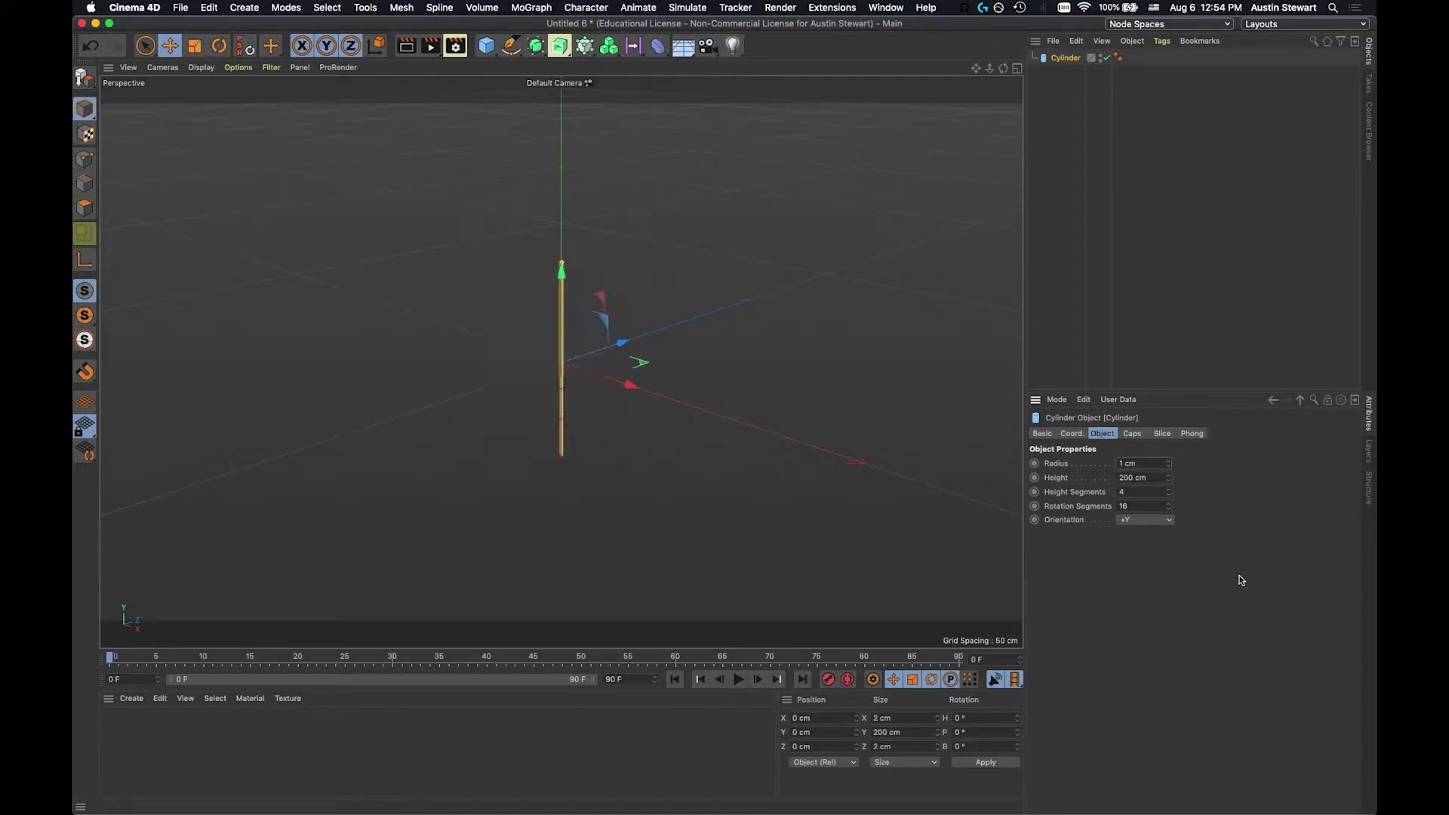
{"action": "left_click", "coordinate": [1139, 477]}
{"action": "type", "text": "8"}
{"action": "key", "text": "Return"}
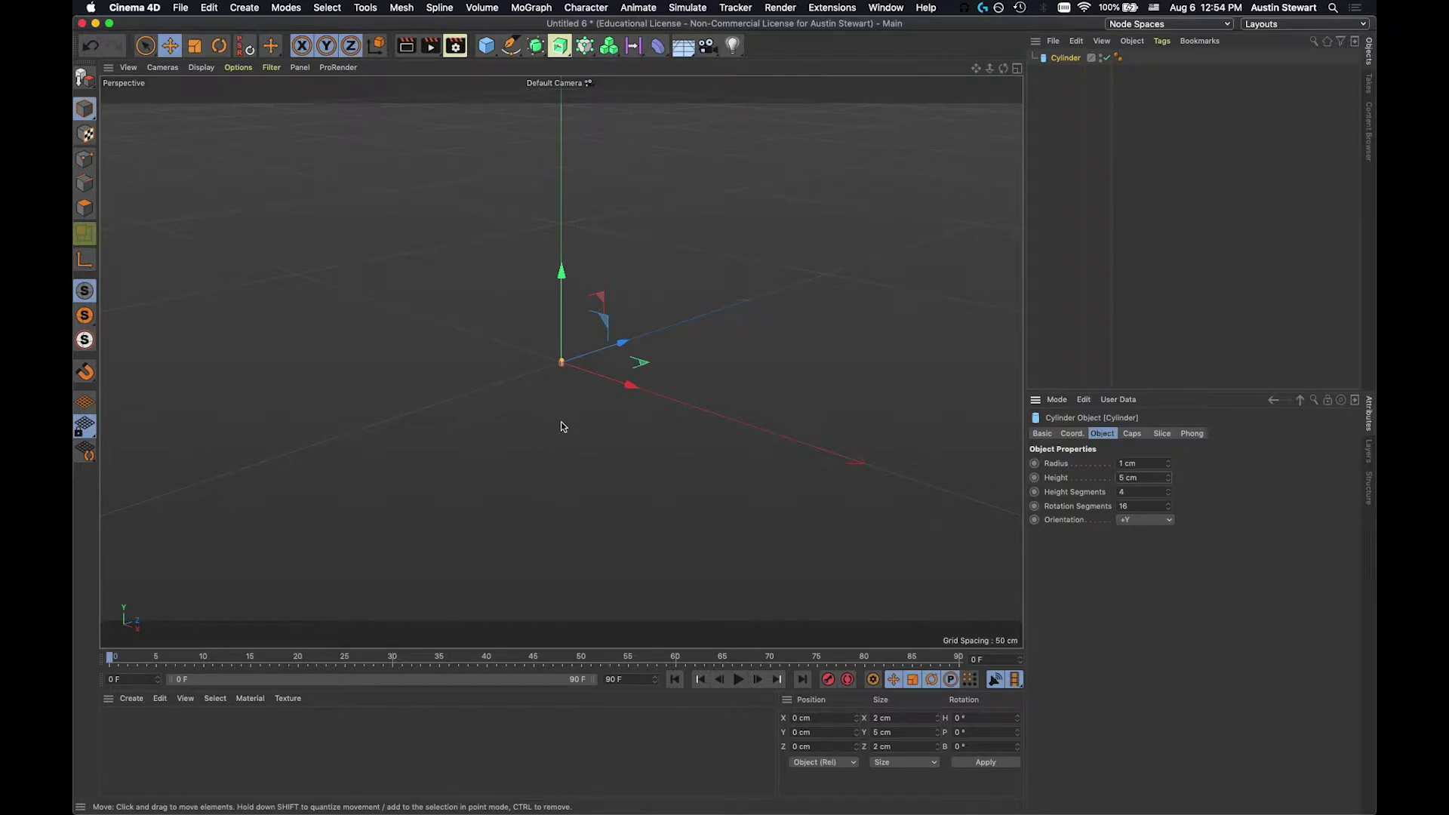
{"action": "key", "text": "h"}
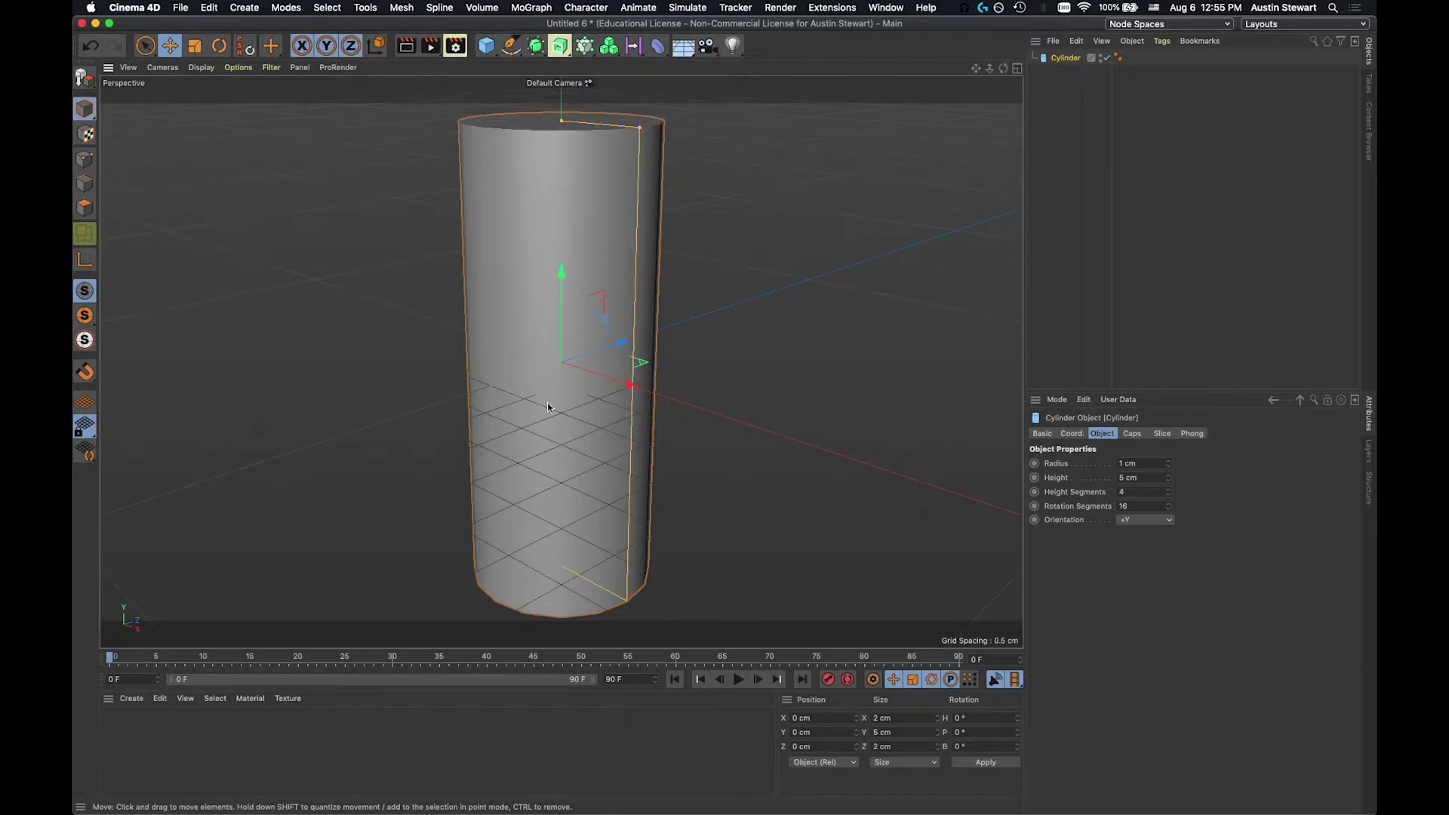
{"action": "scroll", "coordinate": [547, 403], "scroll_direction": "down", "scroll_amount": 10}
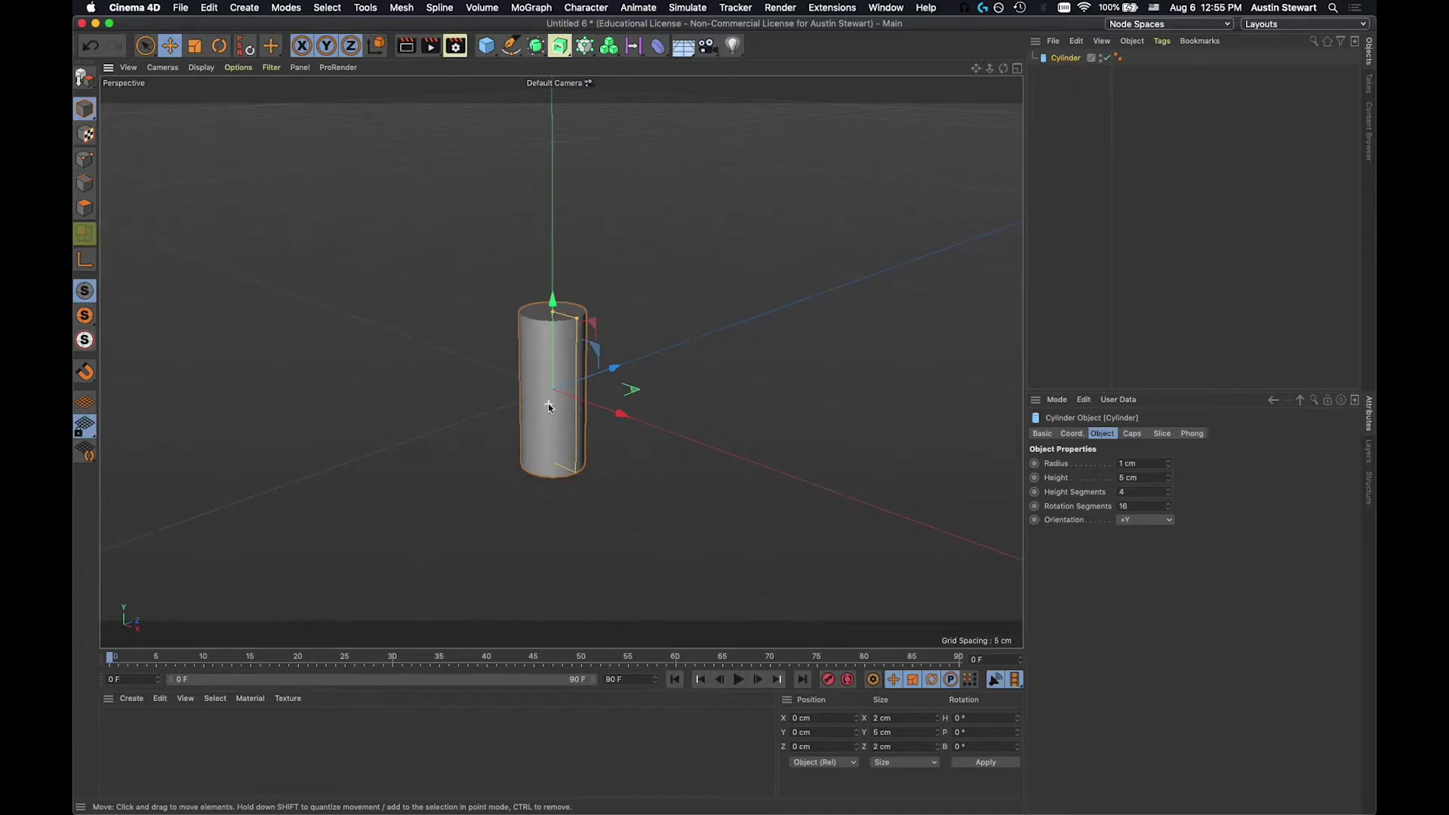
{"action": "scroll", "coordinate": [548, 404], "scroll_direction": "down", "scroll_amount": 4}
{"action": "scroll", "coordinate": [548, 404], "scroll_direction": "down", "scroll_amount": 2}
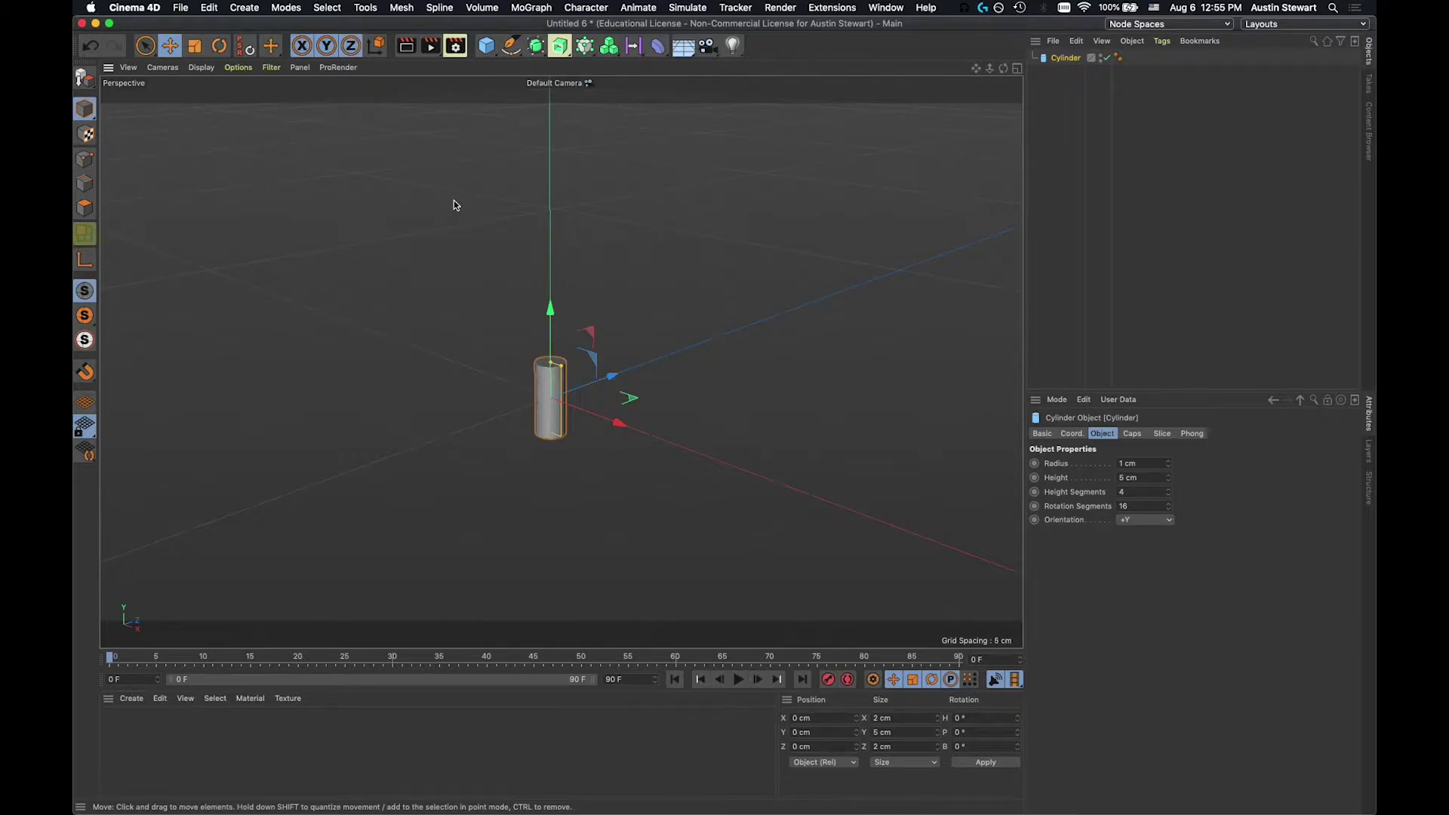
Step: Add an Array object from the Subdivision Surface generator palette
{"action": "left_click", "coordinate": [244, 8]}
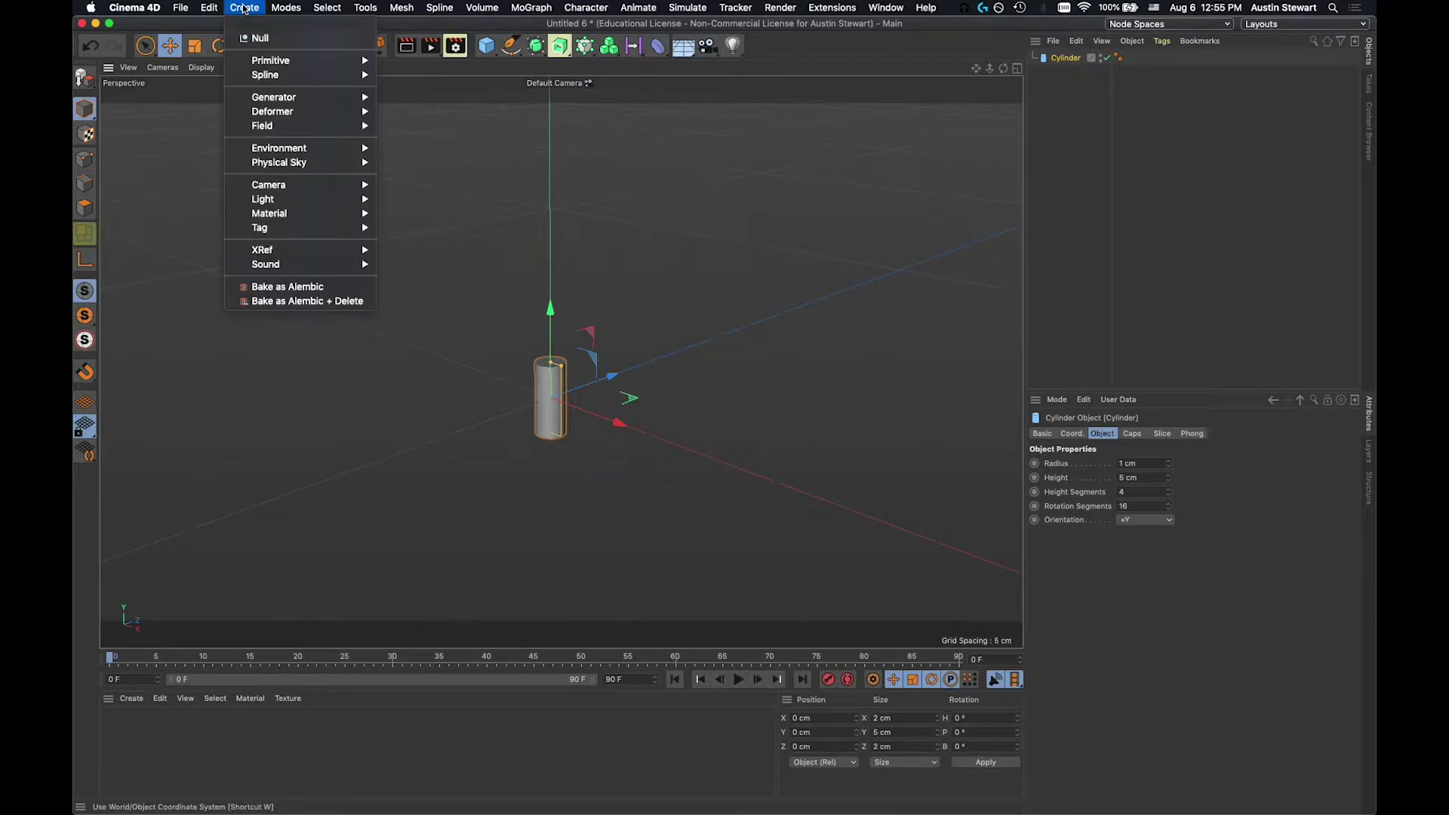
{"action": "mouse_move", "coordinate": [275, 98]}
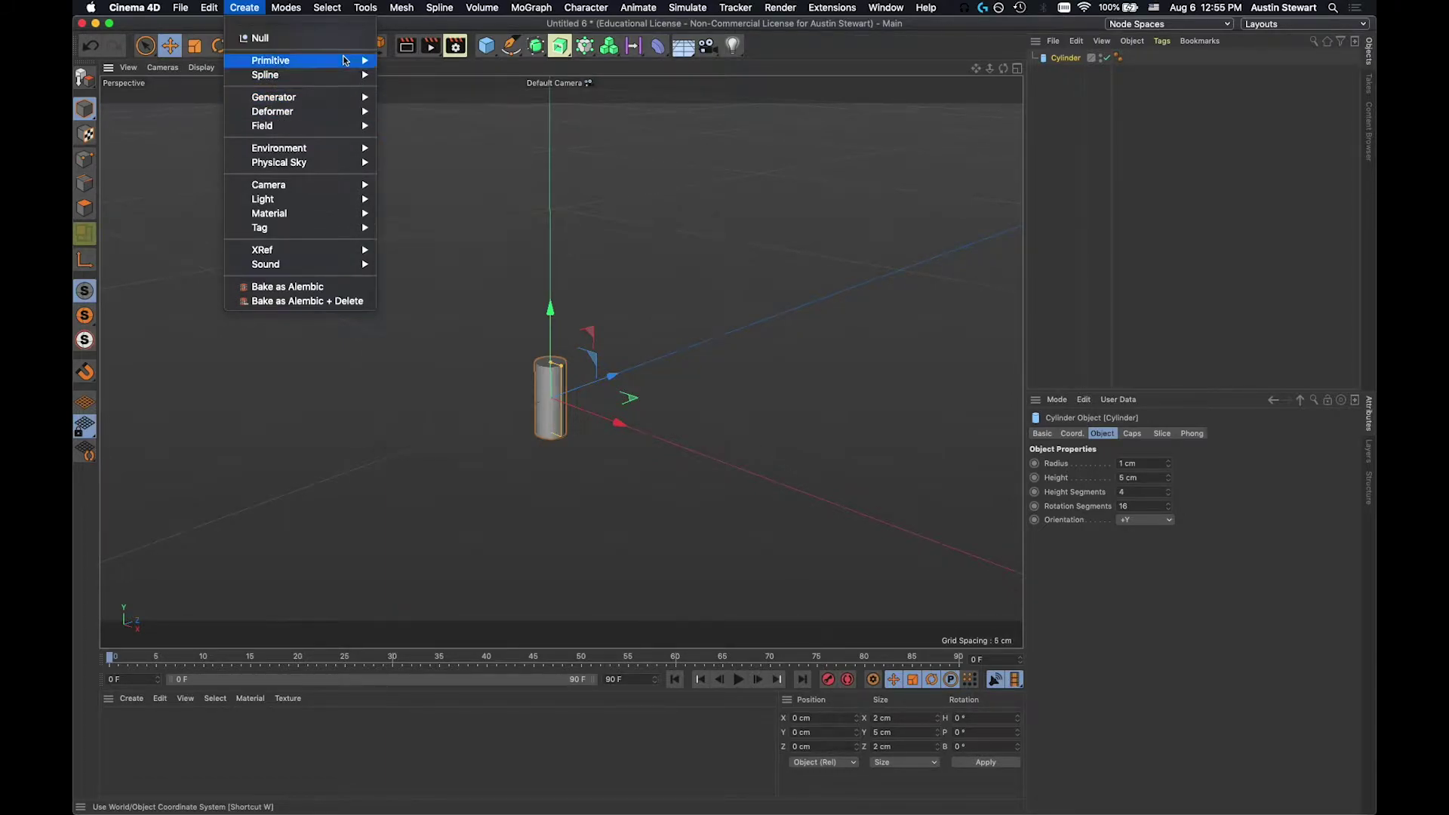
{"action": "left_click", "coordinate": [856, 30]}
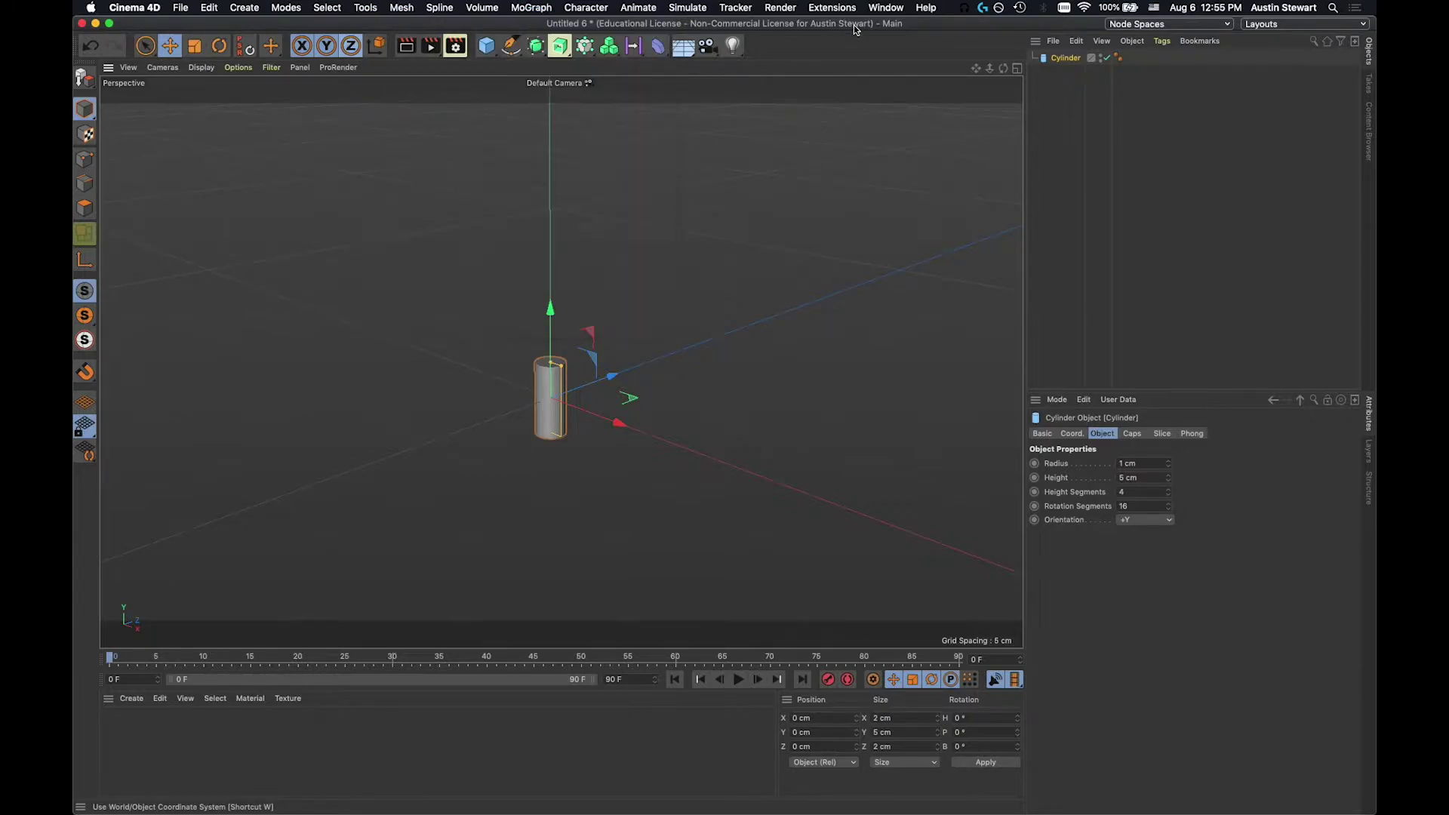
{"action": "left_click", "coordinate": [534, 49]}
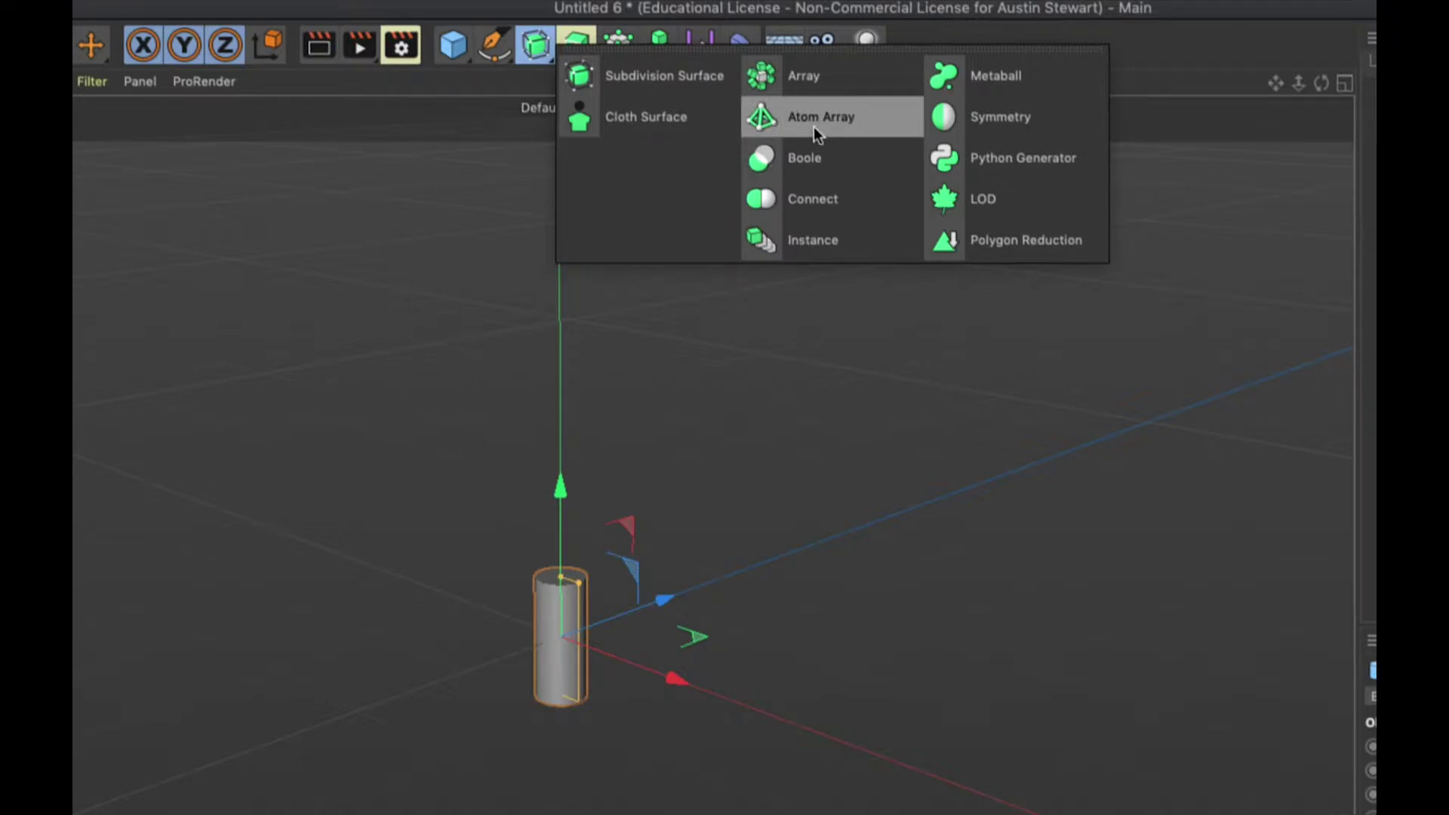
{"action": "left_click", "coordinate": [799, 82]}
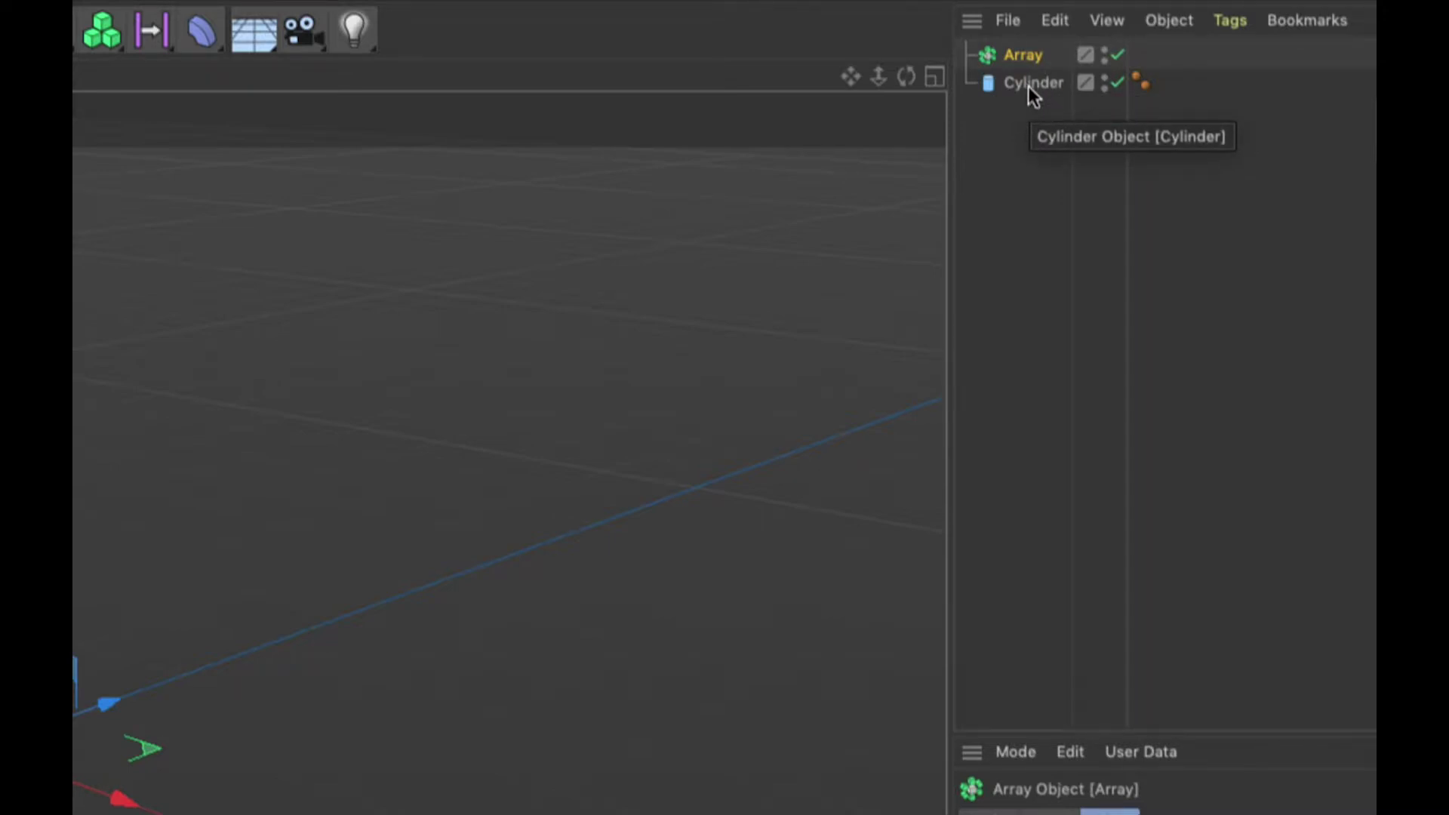
Step: Make the Cylinder a child of the Array and zoom out to see the ring of copies
{"action": "left_click", "coordinate": [1031, 87]}
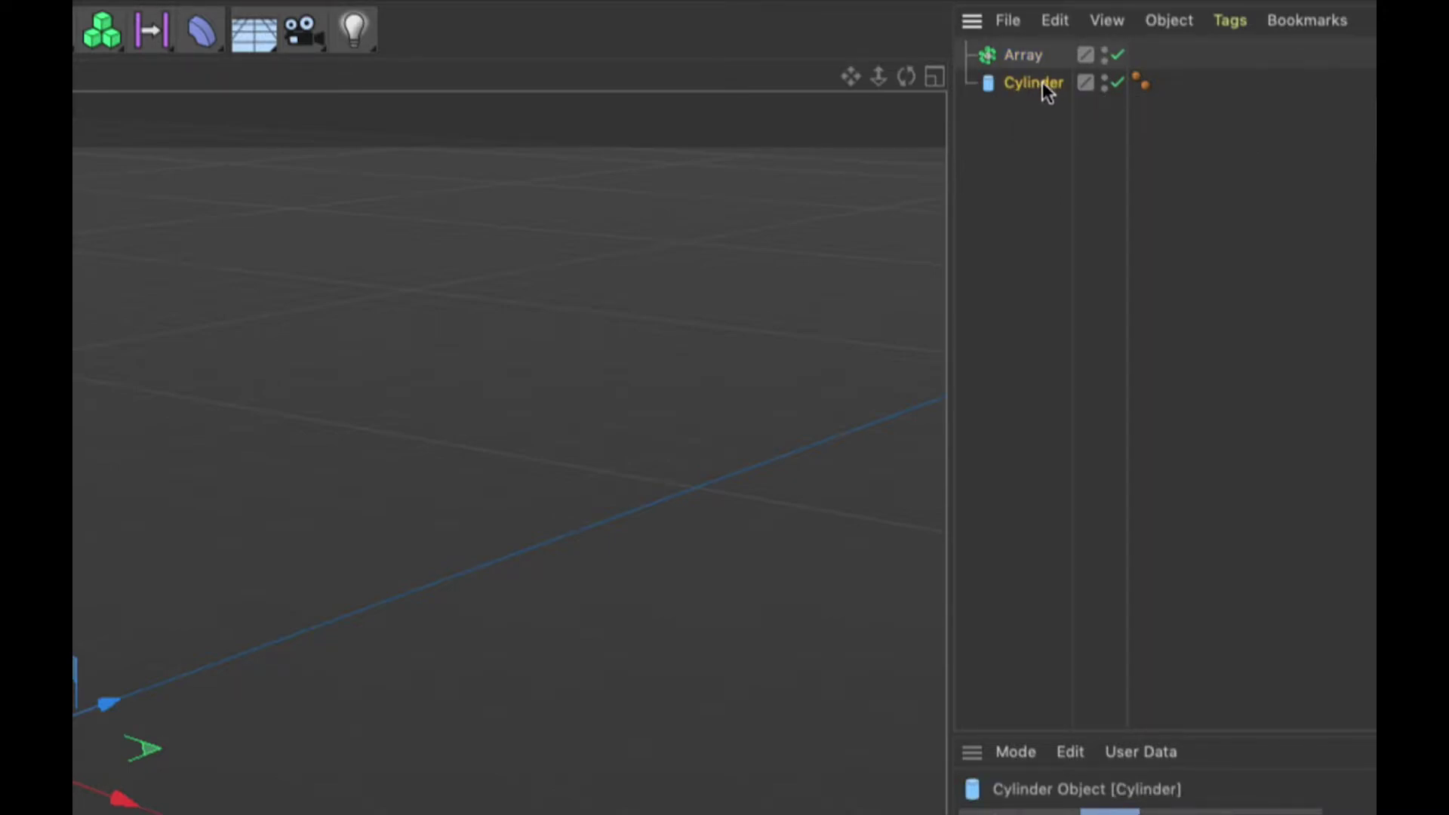
{"action": "left_click_drag", "start_coordinate": [1028, 86], "coordinate": [1036, 57]}
{"action": "left_click_drag", "start_coordinate": [1031, 57], "coordinate": [1032, 57]}
{"action": "left_click_drag", "start_coordinate": [1029, 42], "coordinate": [1029, 41]}
{"action": "left_click_drag", "start_coordinate": [1028, 61], "coordinate": [1030, 87]}
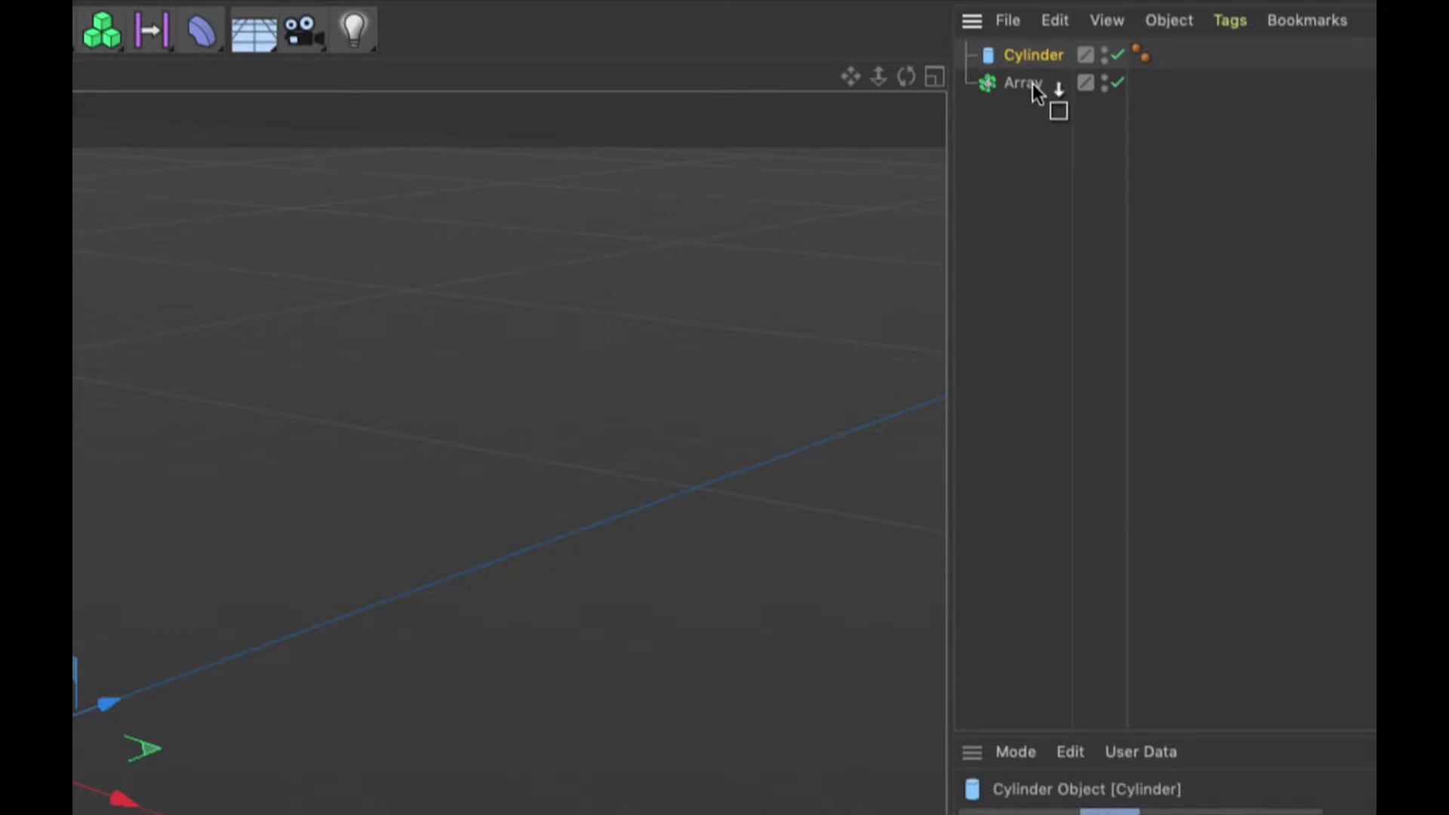
{"action": "left_click_drag", "start_coordinate": [1033, 83], "coordinate": [1031, 84]}
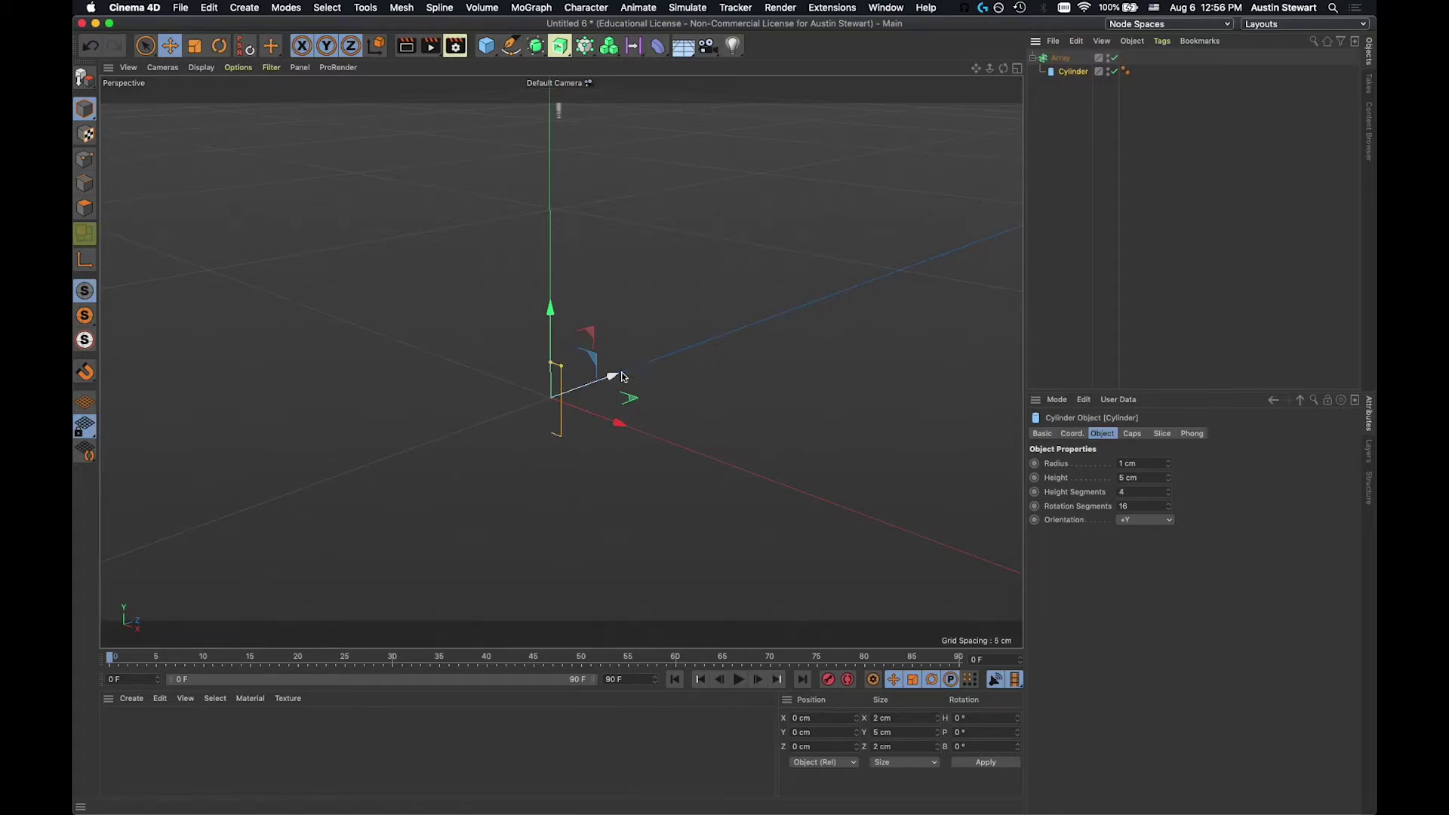
{"action": "left_click_drag", "start_coordinate": [624, 377], "coordinate": [601, 373], "text": "alt"}
{"action": "scroll", "coordinate": [597, 373], "scroll_direction": "down", "scroll_amount": 10}
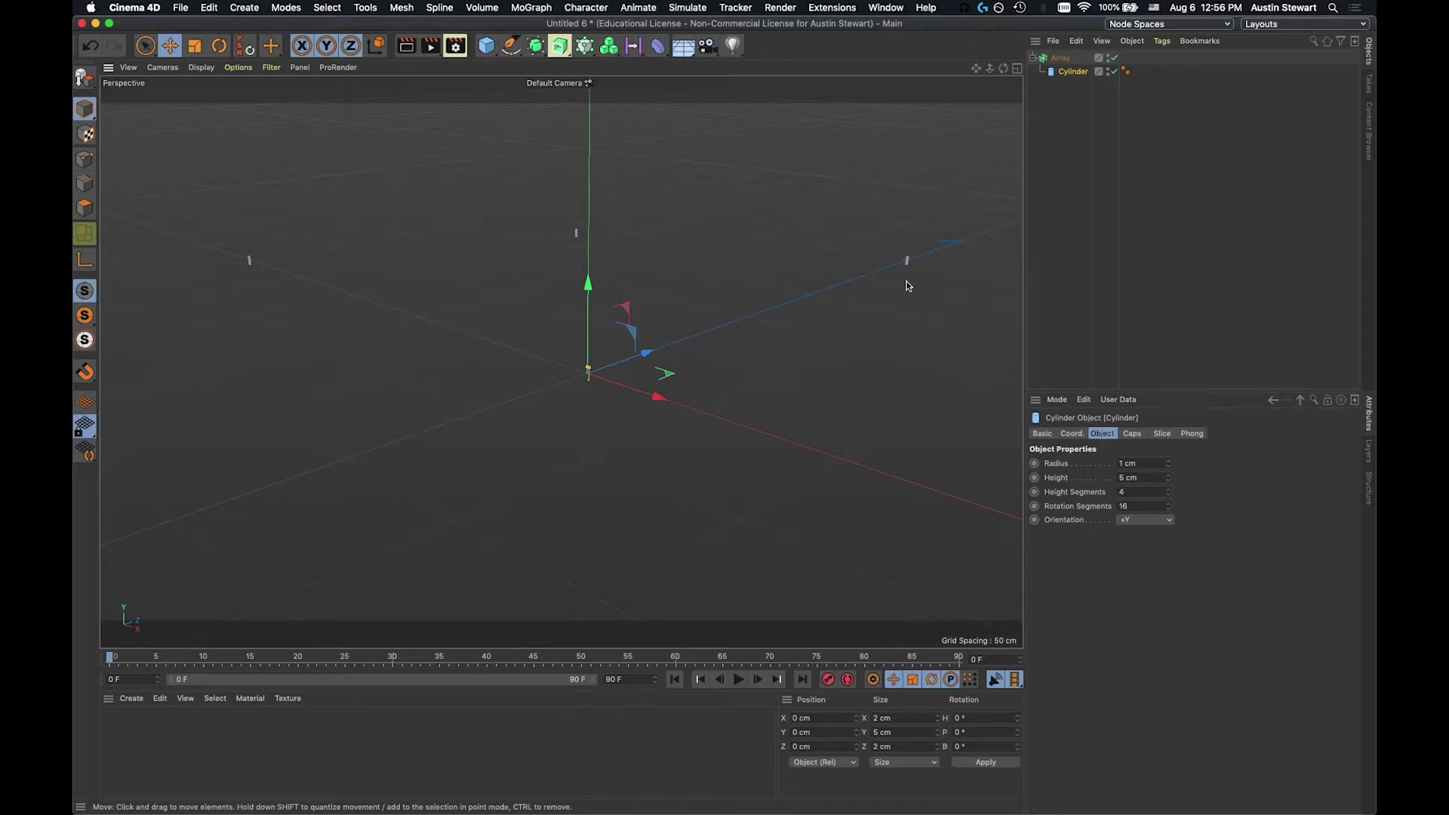
Step: Set the Array's Radius to 63 cm and Copies to 36
{"action": "left_click", "coordinate": [1063, 59]}
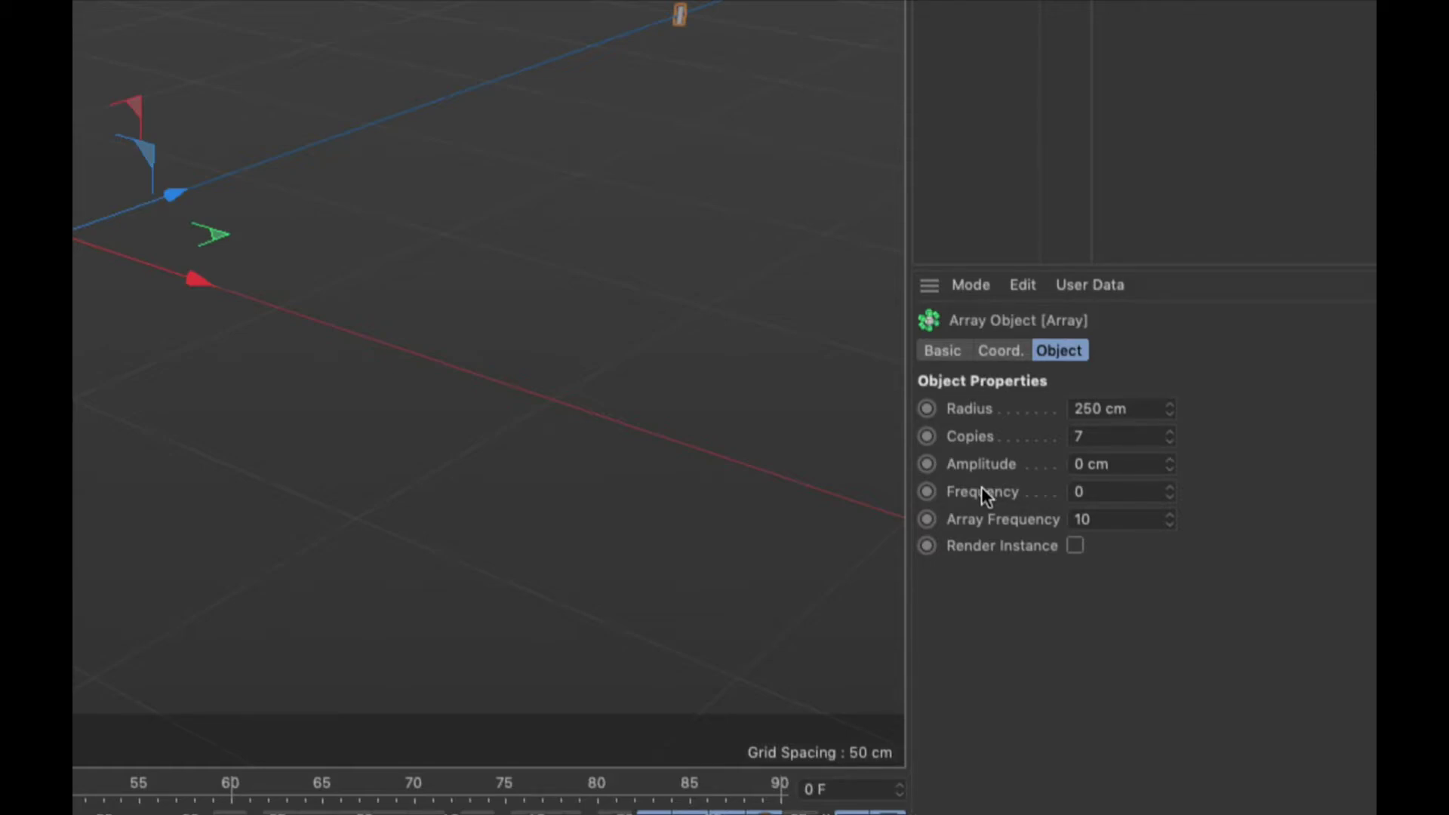
{"action": "left_click", "coordinate": [1102, 411]}
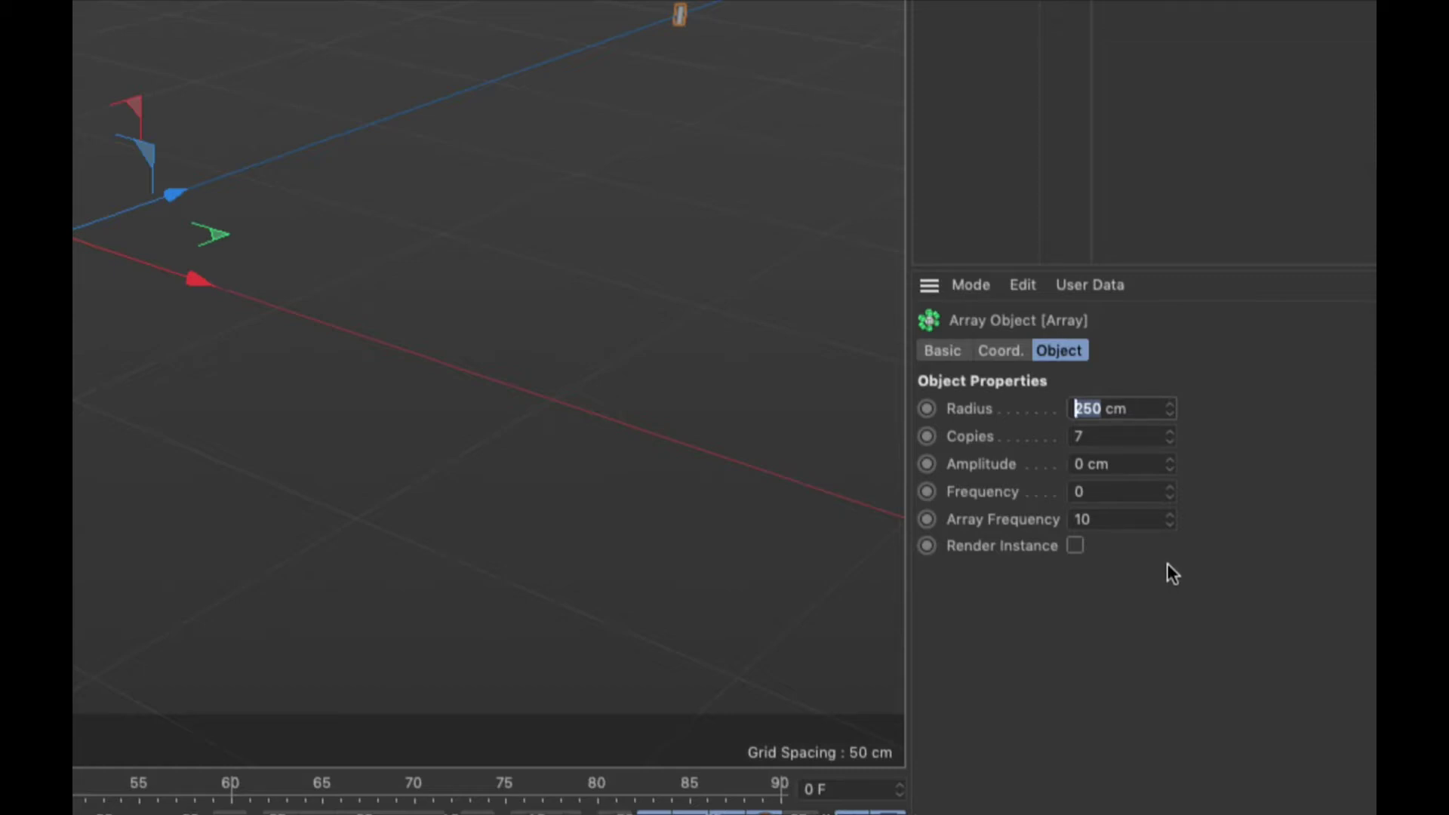
{"action": "type", "text": "63"}
{"action": "key", "text": "Tab"}
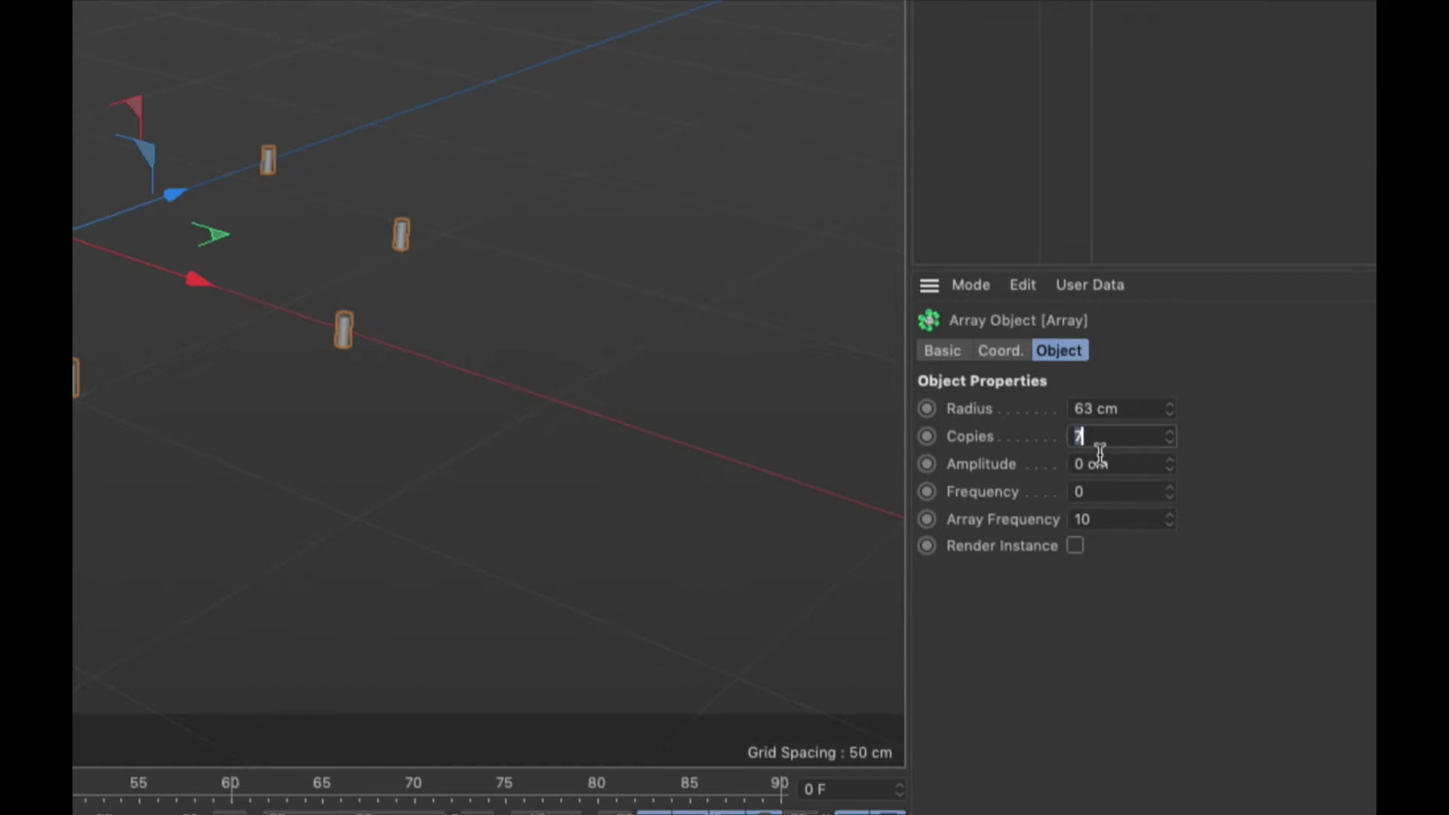
{"action": "type", "text": "36"}
{"action": "key", "text": "Tab"}
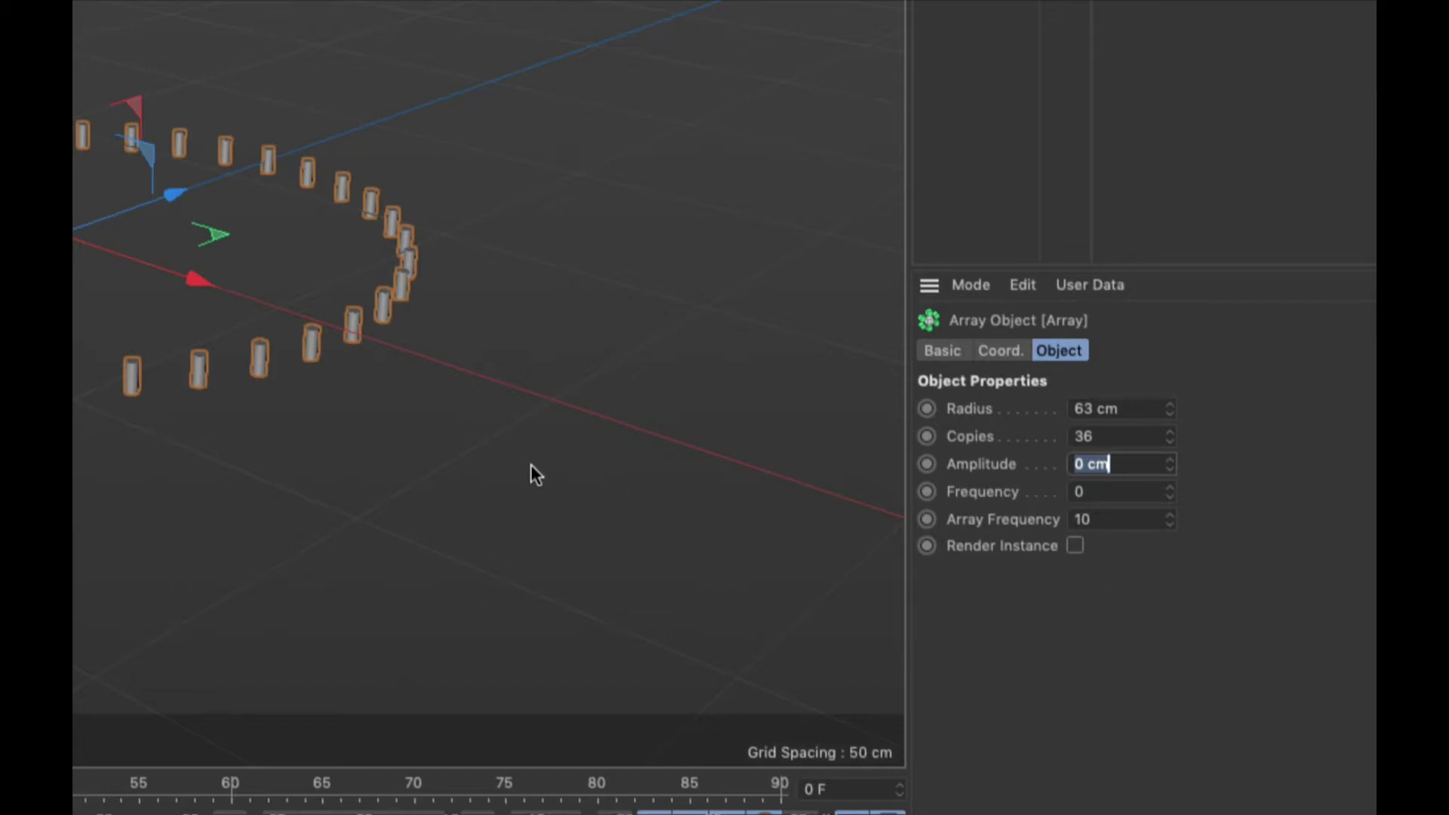
{"action": "scroll", "coordinate": [532, 464], "scroll_direction": "down", "scroll_amount": 1}
{"action": "scroll", "coordinate": [531, 464], "scroll_direction": "down", "scroll_amount": 5}
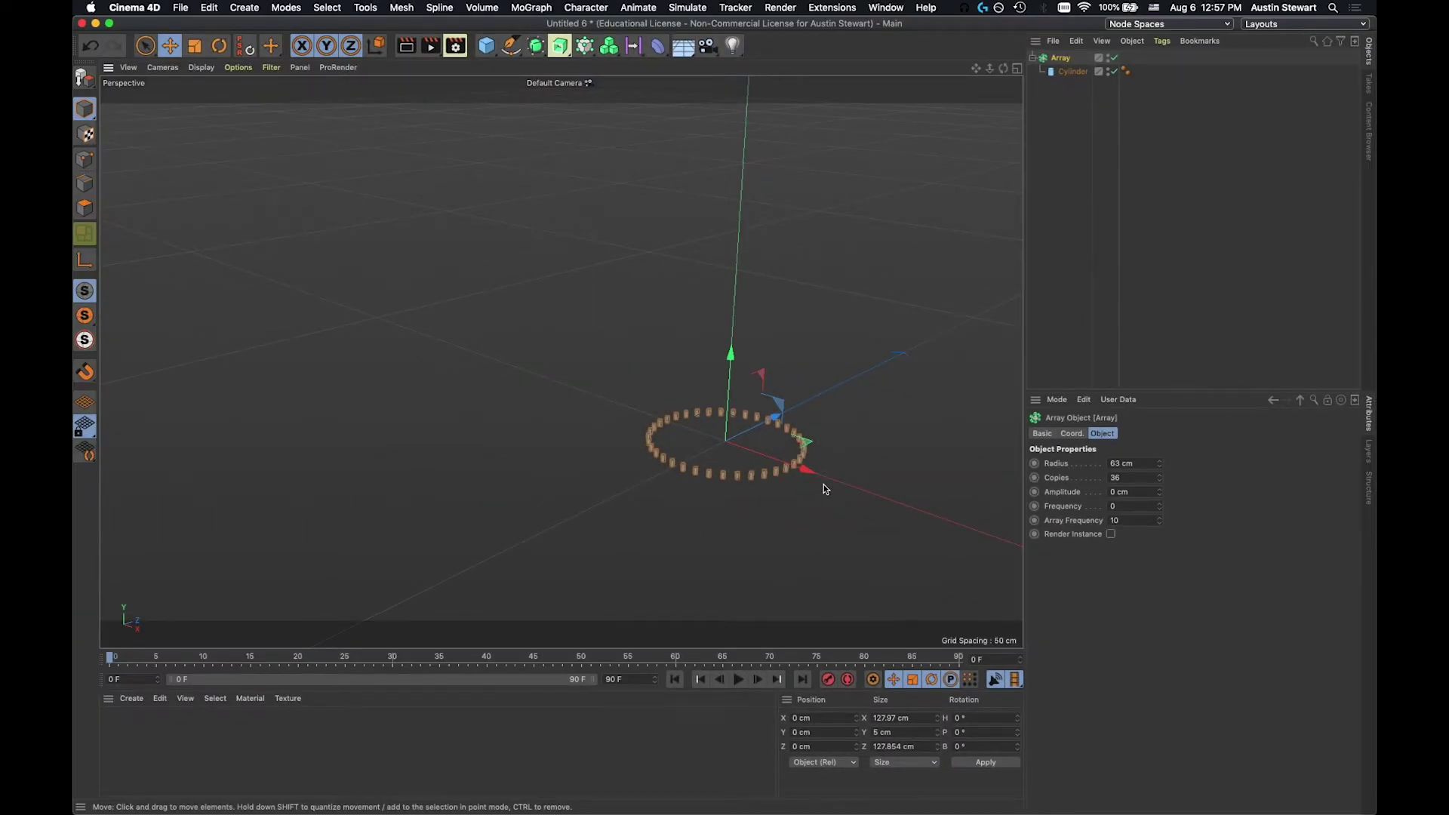
Step: Frame the ring and rename the Array object to 'RailingSupport'
{"action": "key", "text": "h"}
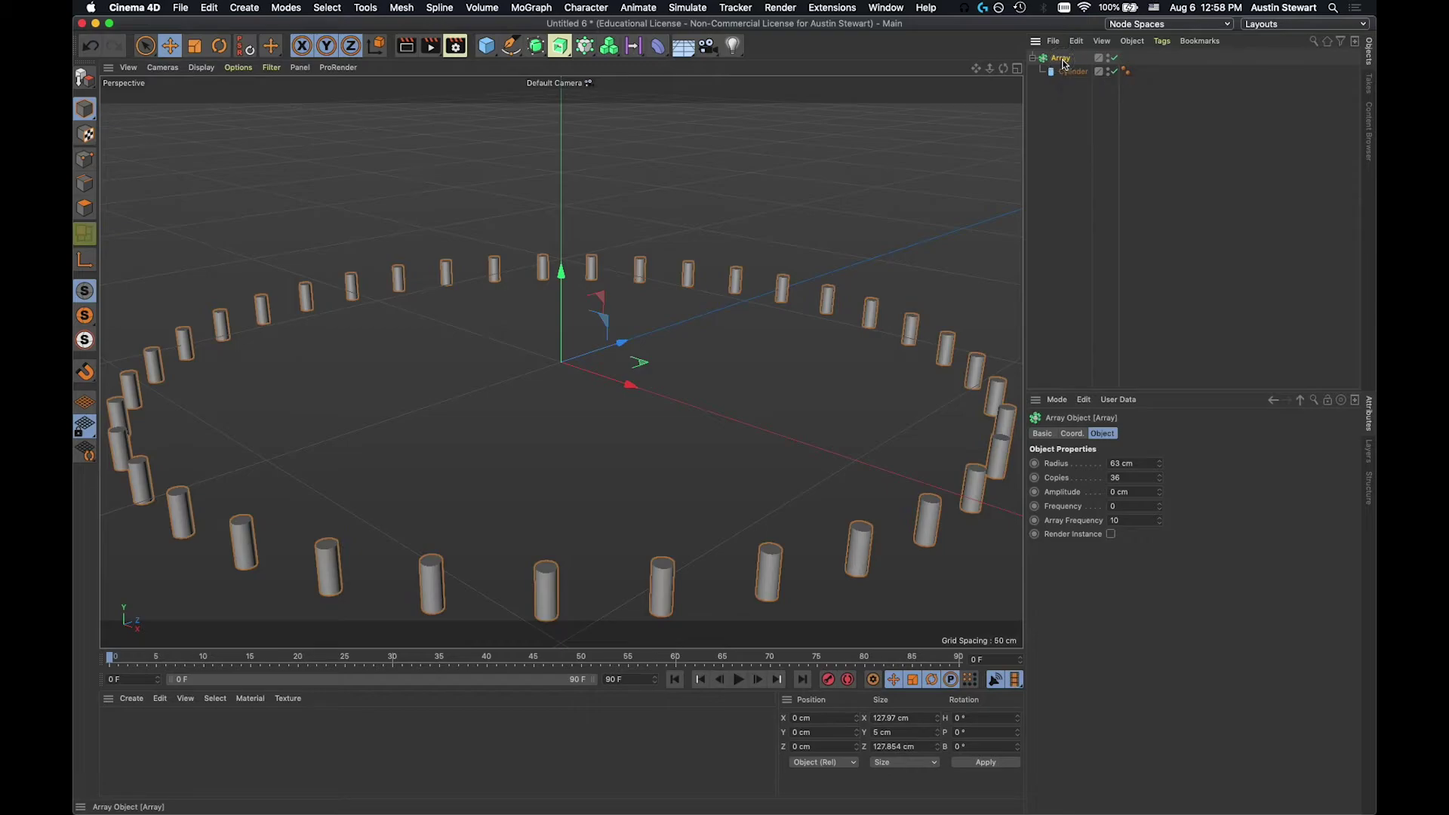
{"action": "double_click", "coordinate": [1062, 58]}
{"action": "type", "text": "R"}
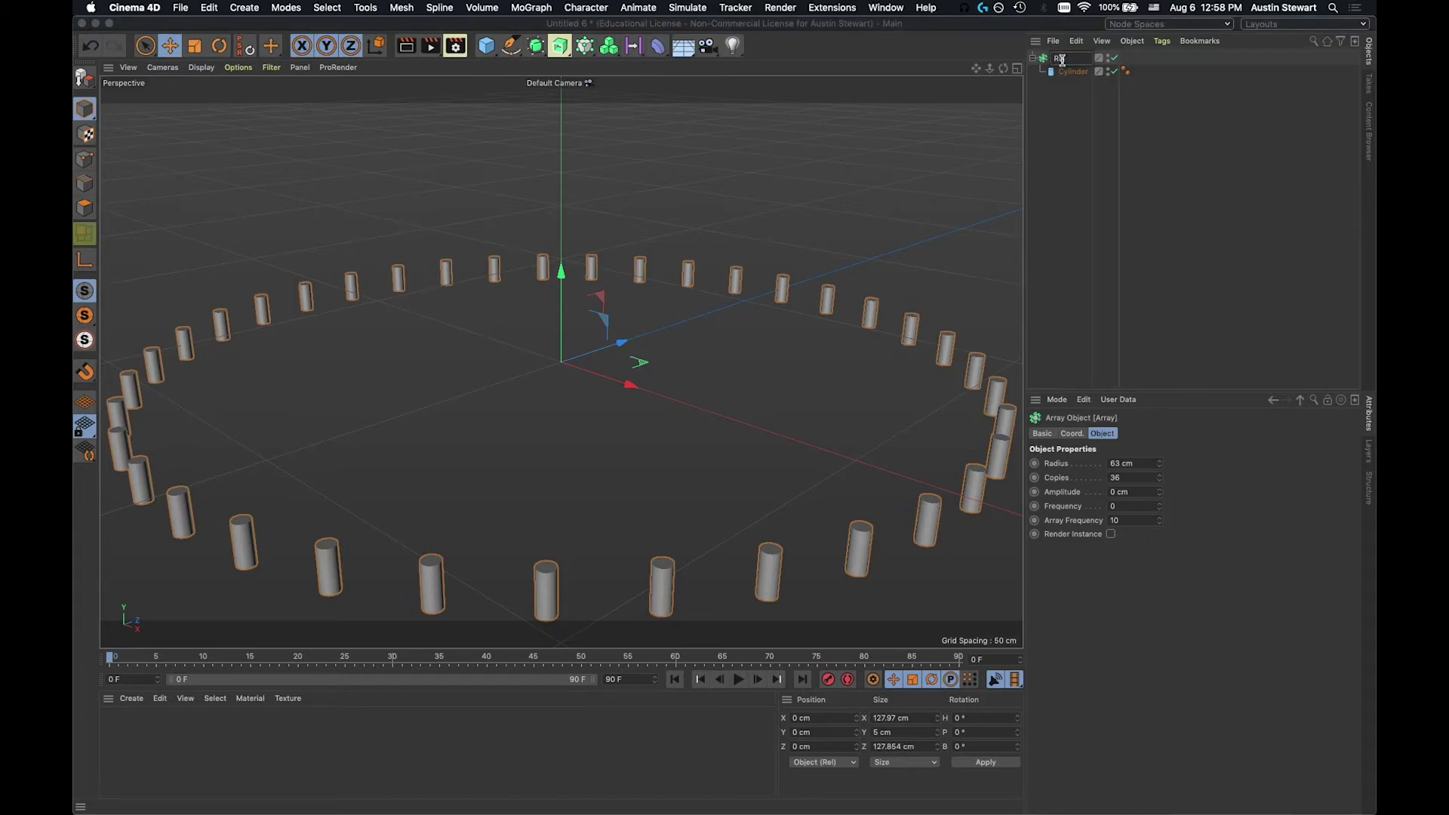
{"action": "type", "text": "ailing"}
{"action": "type", "text": "Support"}
{"action": "left_click", "coordinate": [1066, 142]}
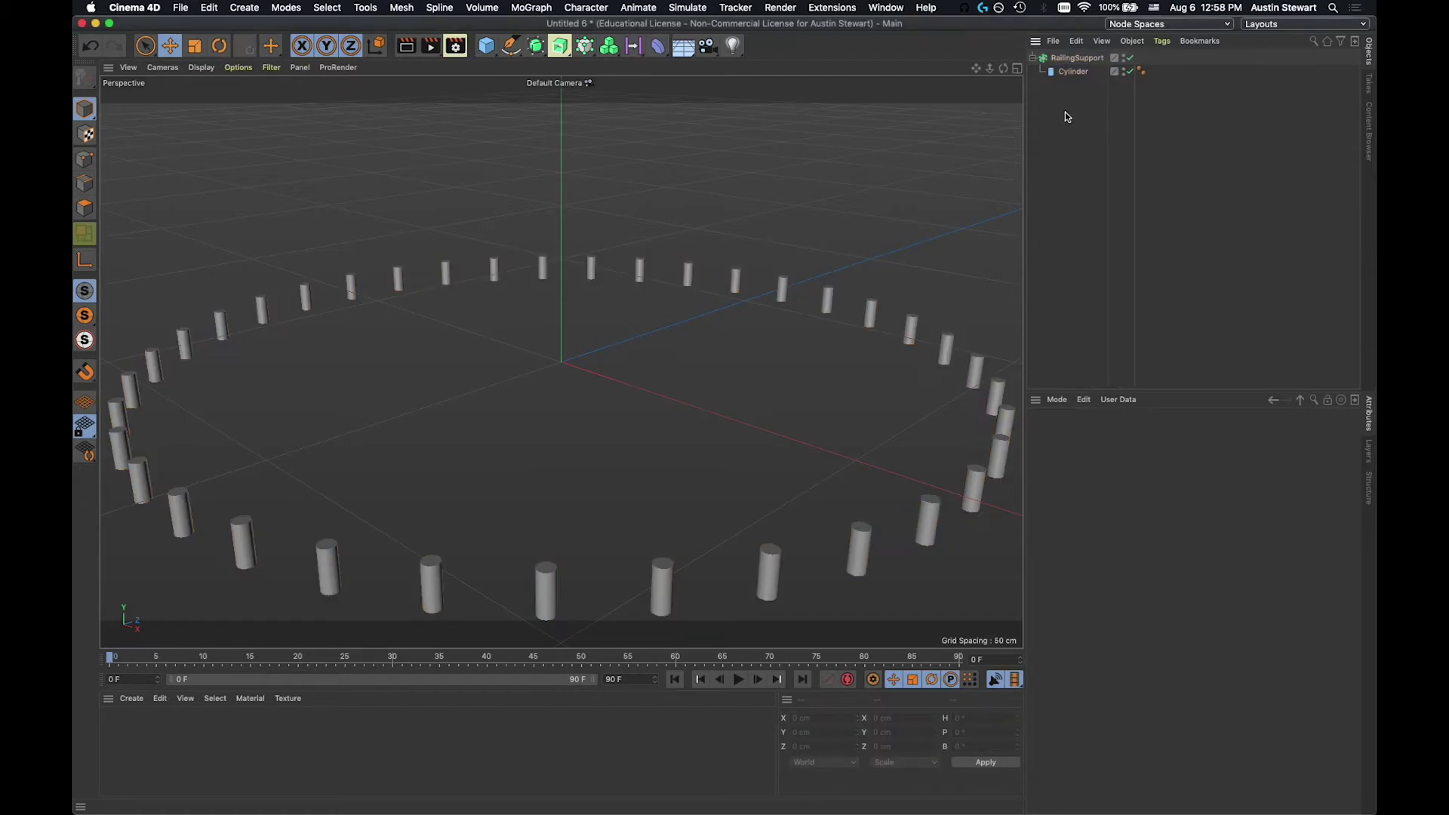
{"action": "left_click", "coordinate": [1072, 60]}
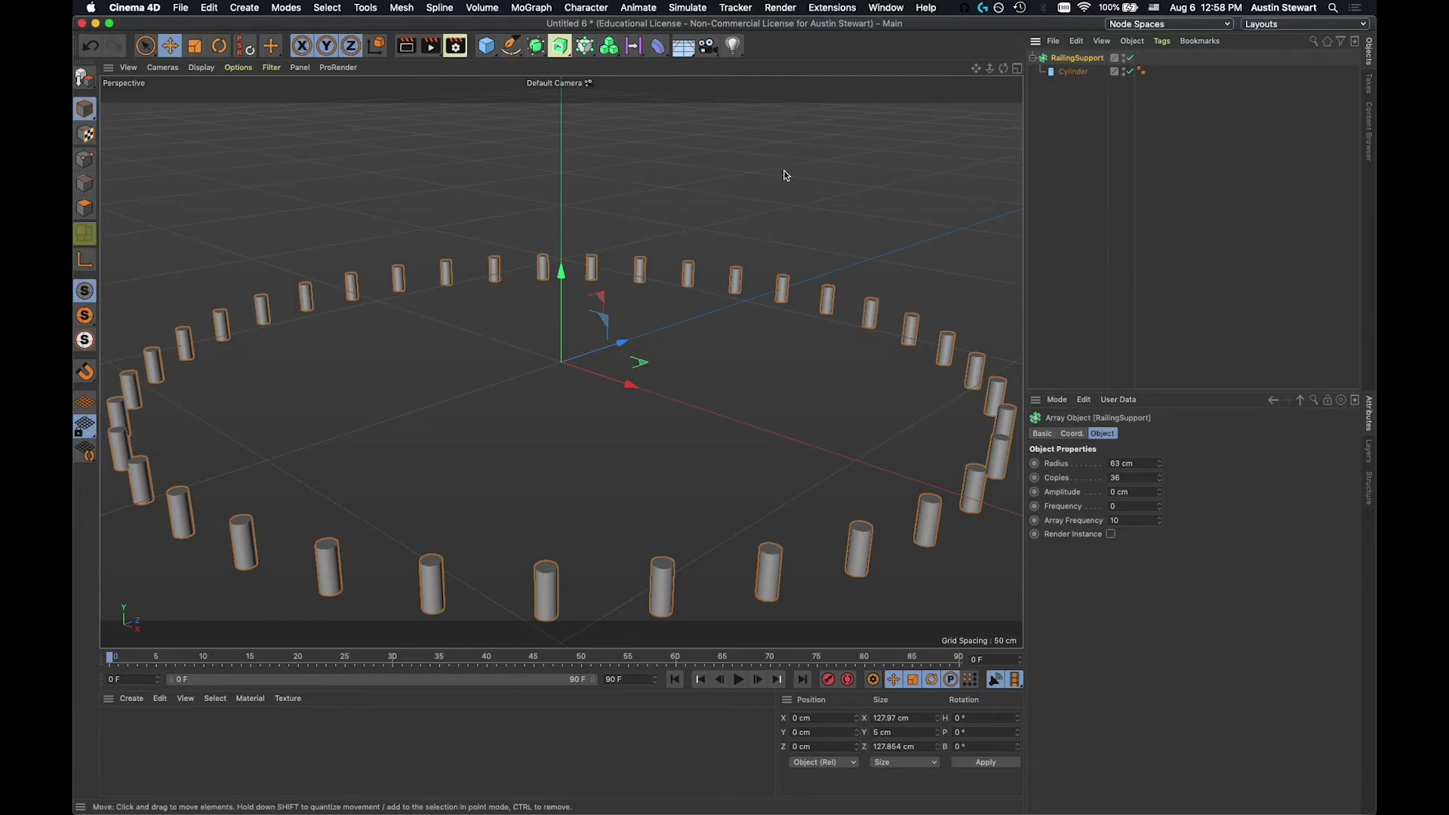
Step: Switch to the Tower.c4d document and paste the RailingSupport array into it
{"action": "left_click", "coordinate": [884, 9]}
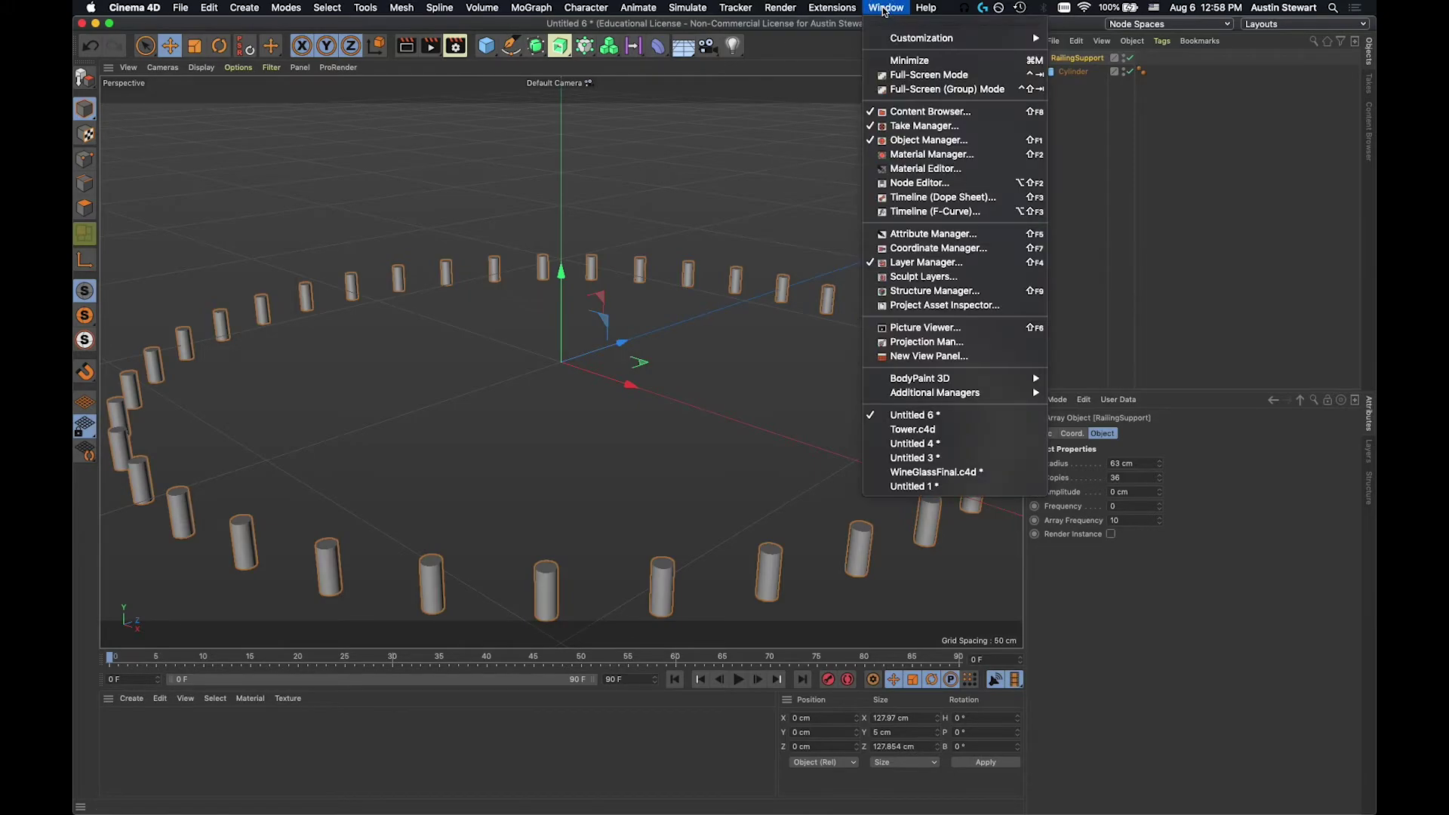
{"action": "left_click", "coordinate": [911, 432]}
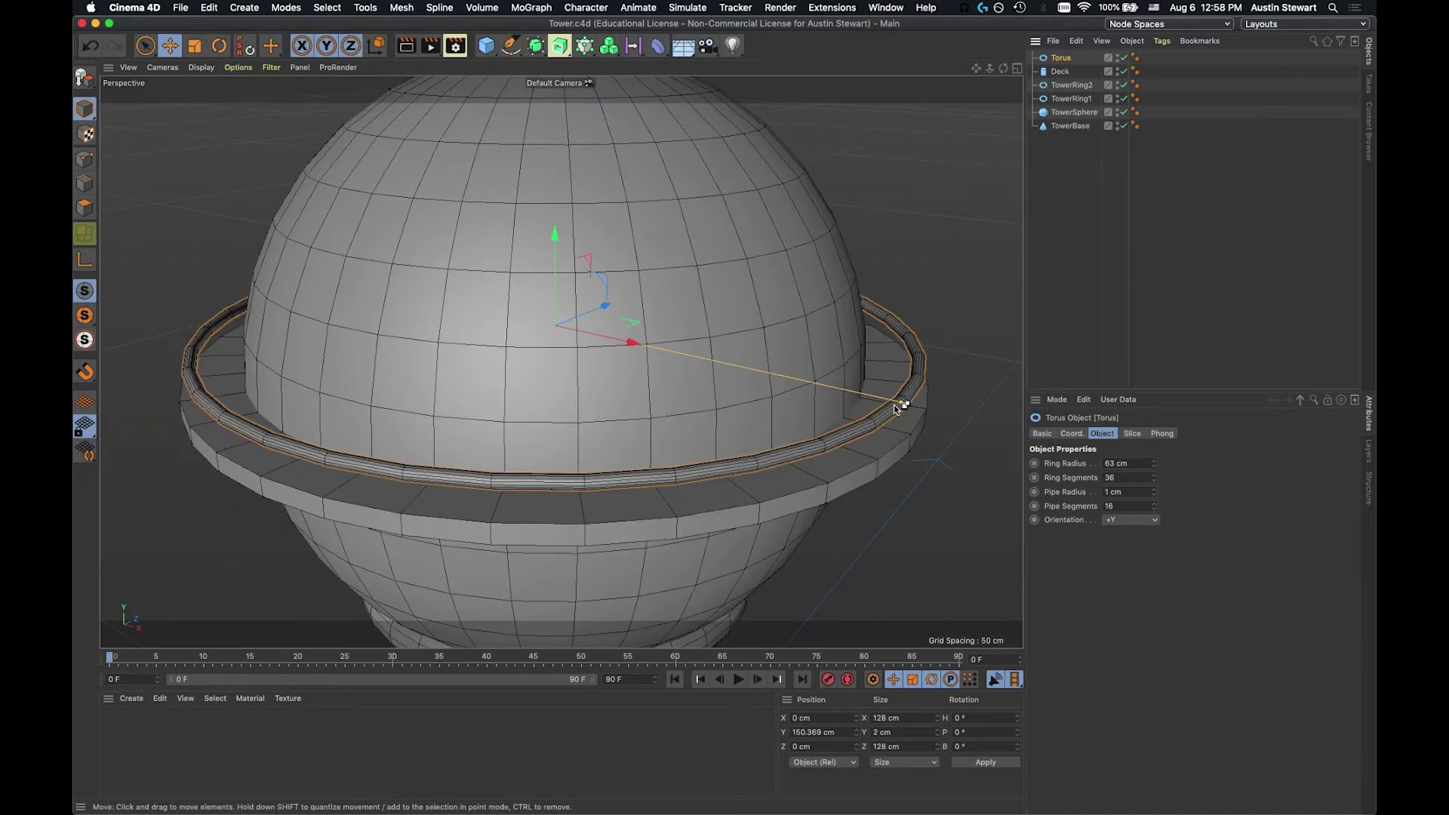
{"action": "key", "text": "super+v"}
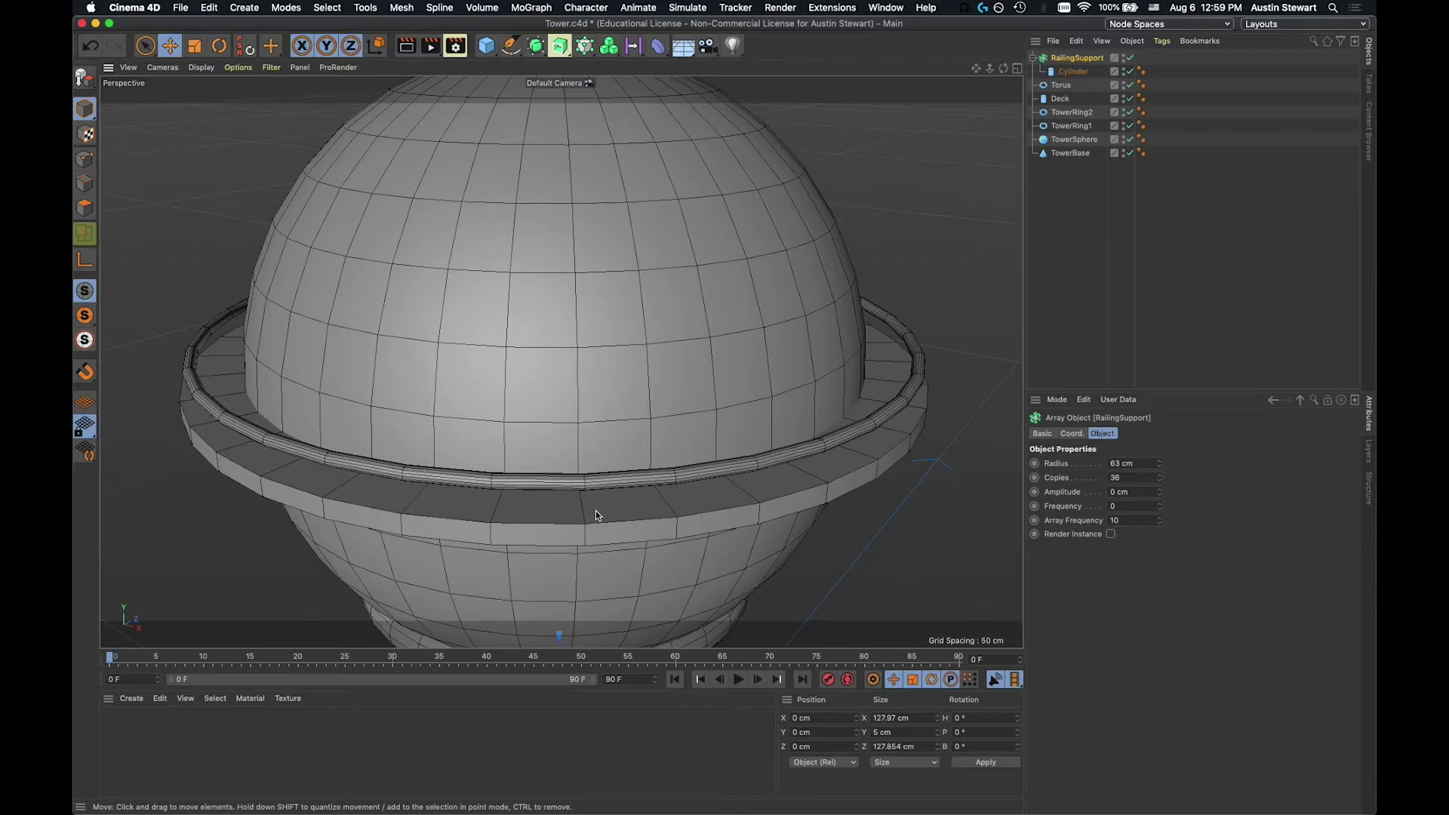
Step: Raise the RailingSupport array up to the deck beneath the torus rail, then zoom and orbit to check the posts
{"action": "key", "text": "h"}
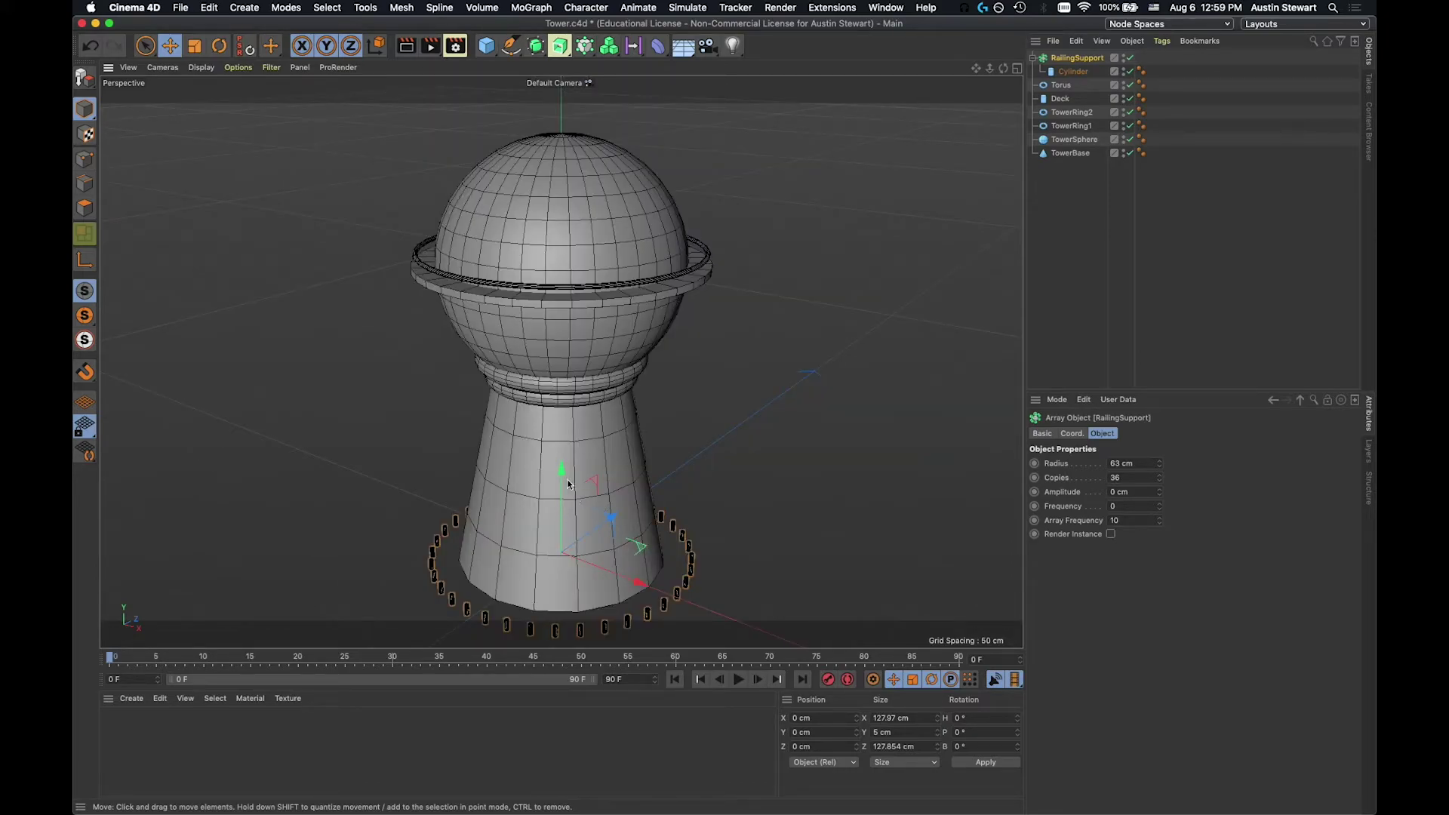
{"action": "left_click_drag", "start_coordinate": [563, 473], "coordinate": [584, 167]}
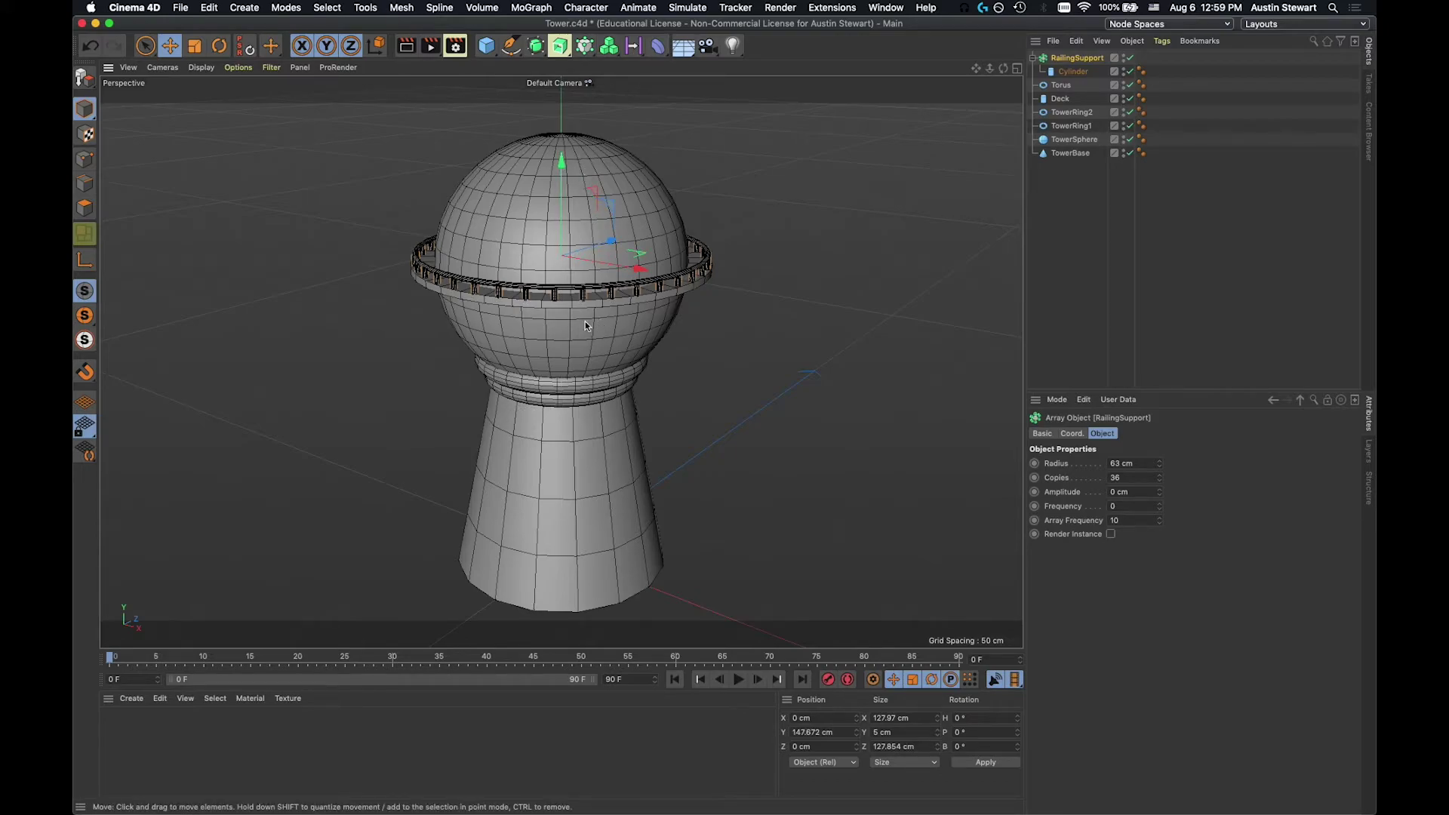
{"action": "scroll", "coordinate": [583, 317], "scroll_direction": "up", "scroll_amount": 8}
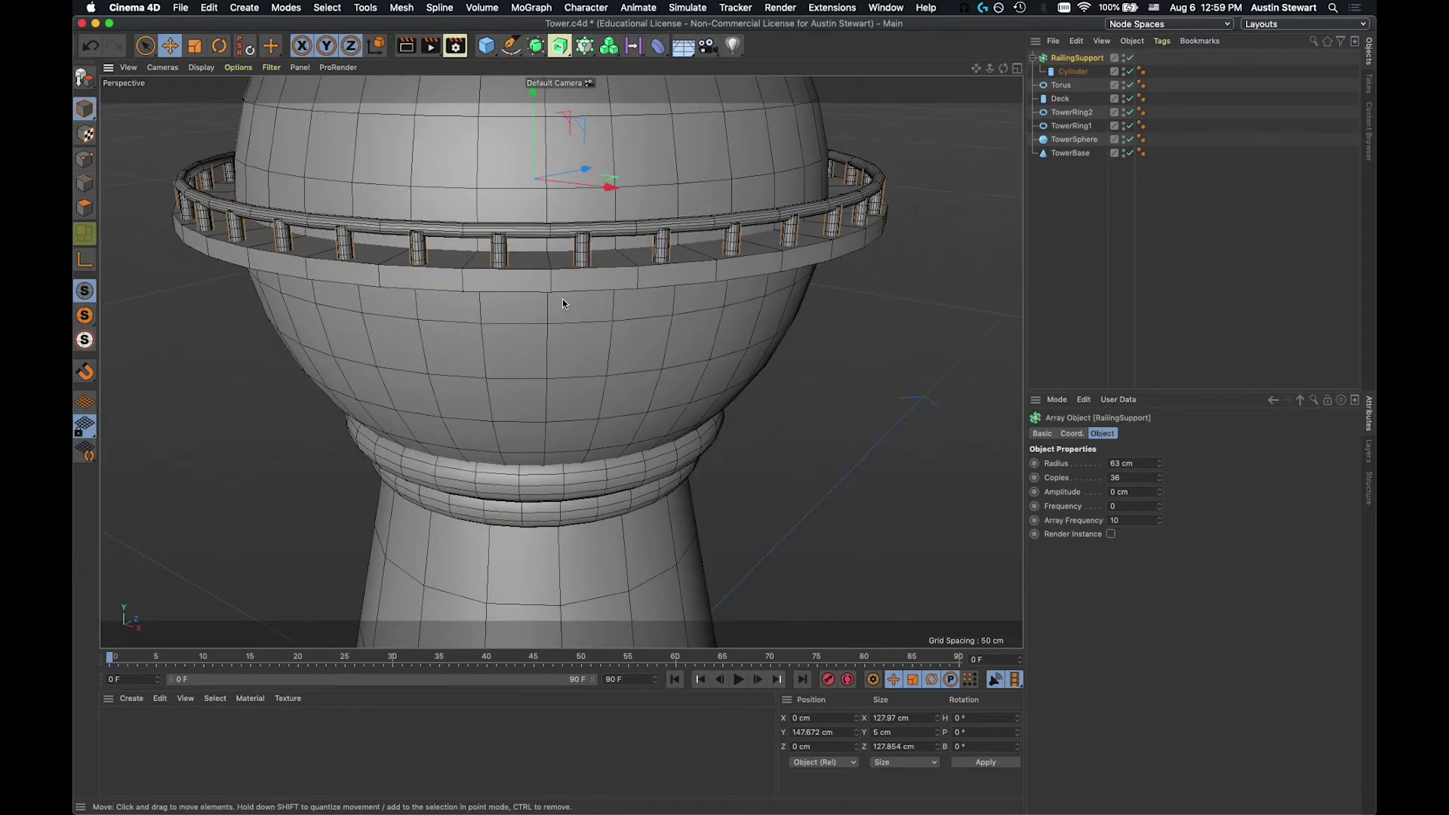
{"action": "scroll", "coordinate": [486, 270], "scroll_direction": "up", "scroll_amount": 5}
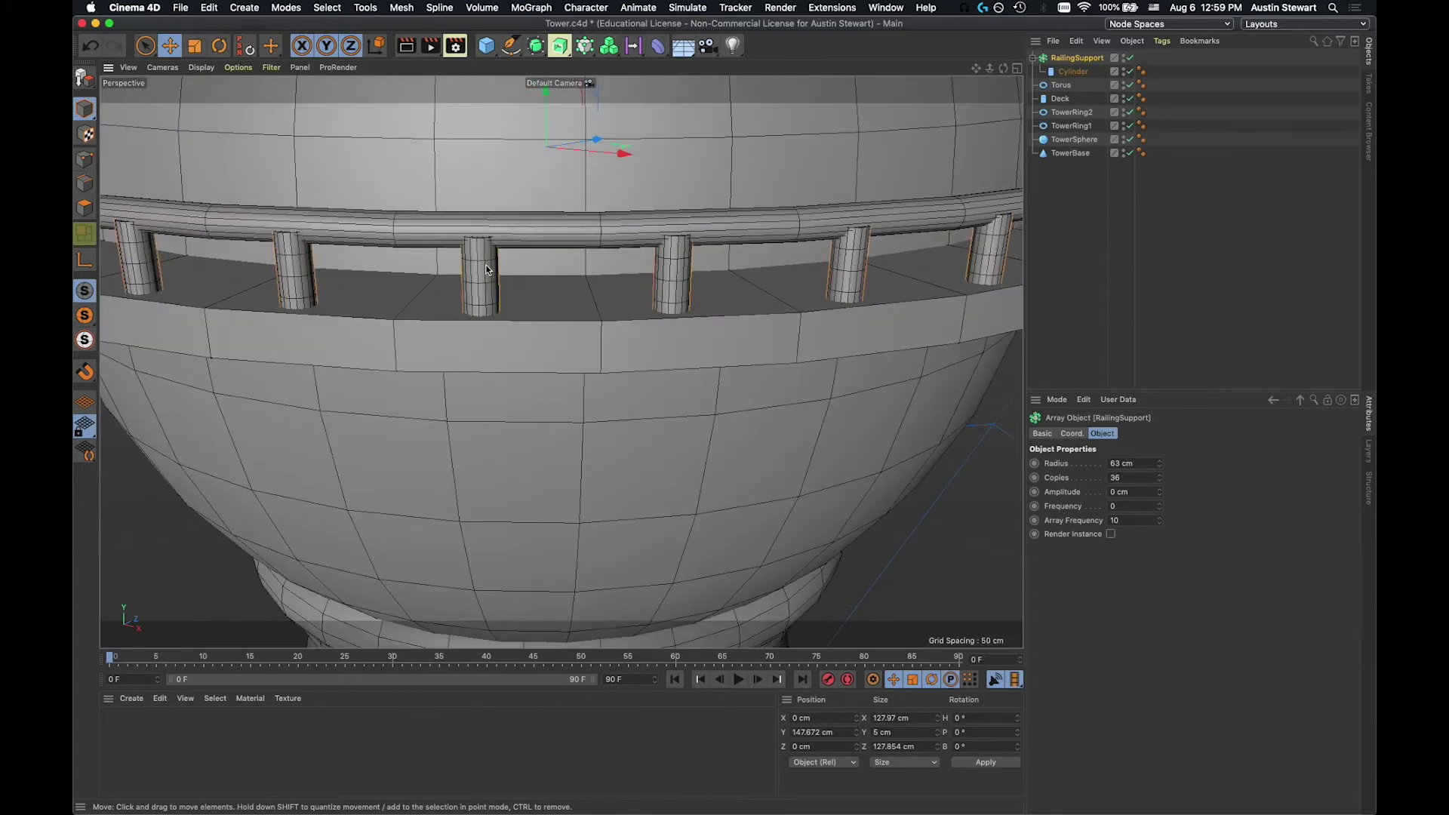
{"action": "left_click_drag", "start_coordinate": [487, 262], "coordinate": [559, 258], "text": "alt"}
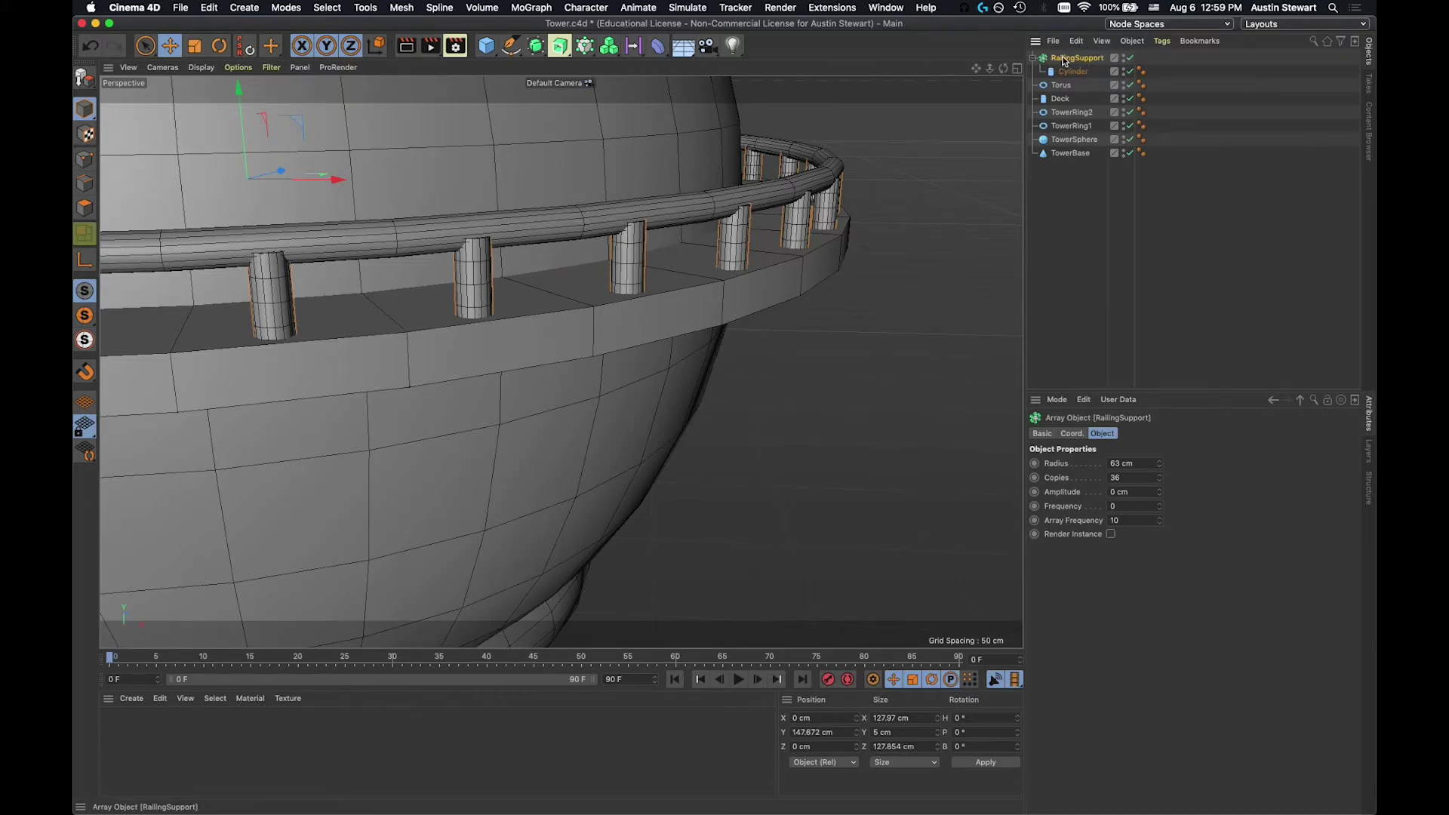
Step: Change the RailingSupport array Radius from 63 cm to 62.5 cm
{"action": "left_click", "coordinate": [1117, 463]}
{"action": "key", "text": "Delete"}
{"action": "type", "text": "2.5"}
{"action": "key", "text": "Tab"}
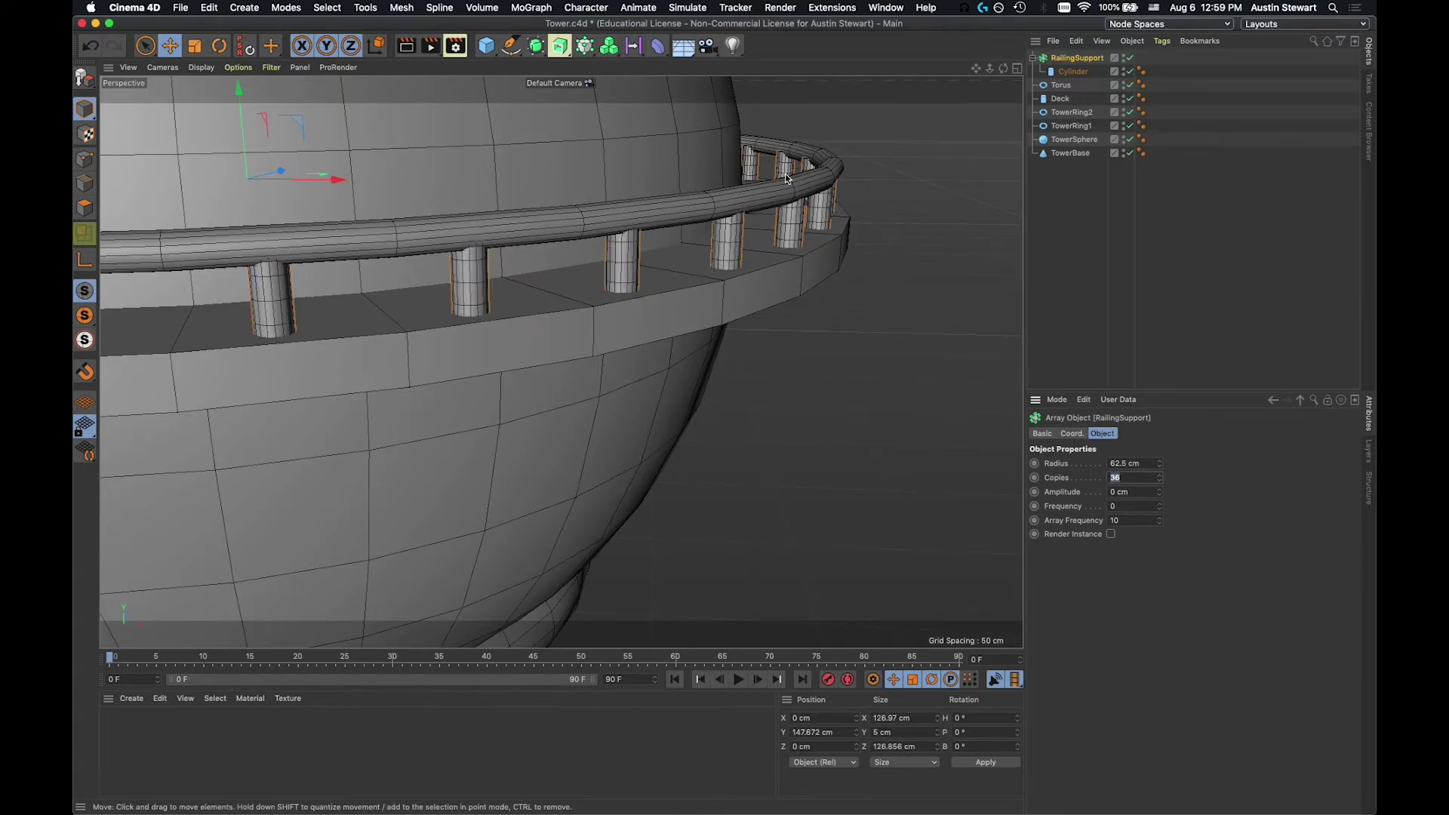
Step: Try 3 copies, then set Copies back to 36 posts around the deck
{"action": "type", "text": "3"}
{"action": "key", "text": "Return"}
{"action": "scroll", "coordinate": [789, 181], "scroll_direction": "up", "scroll_amount": 5}
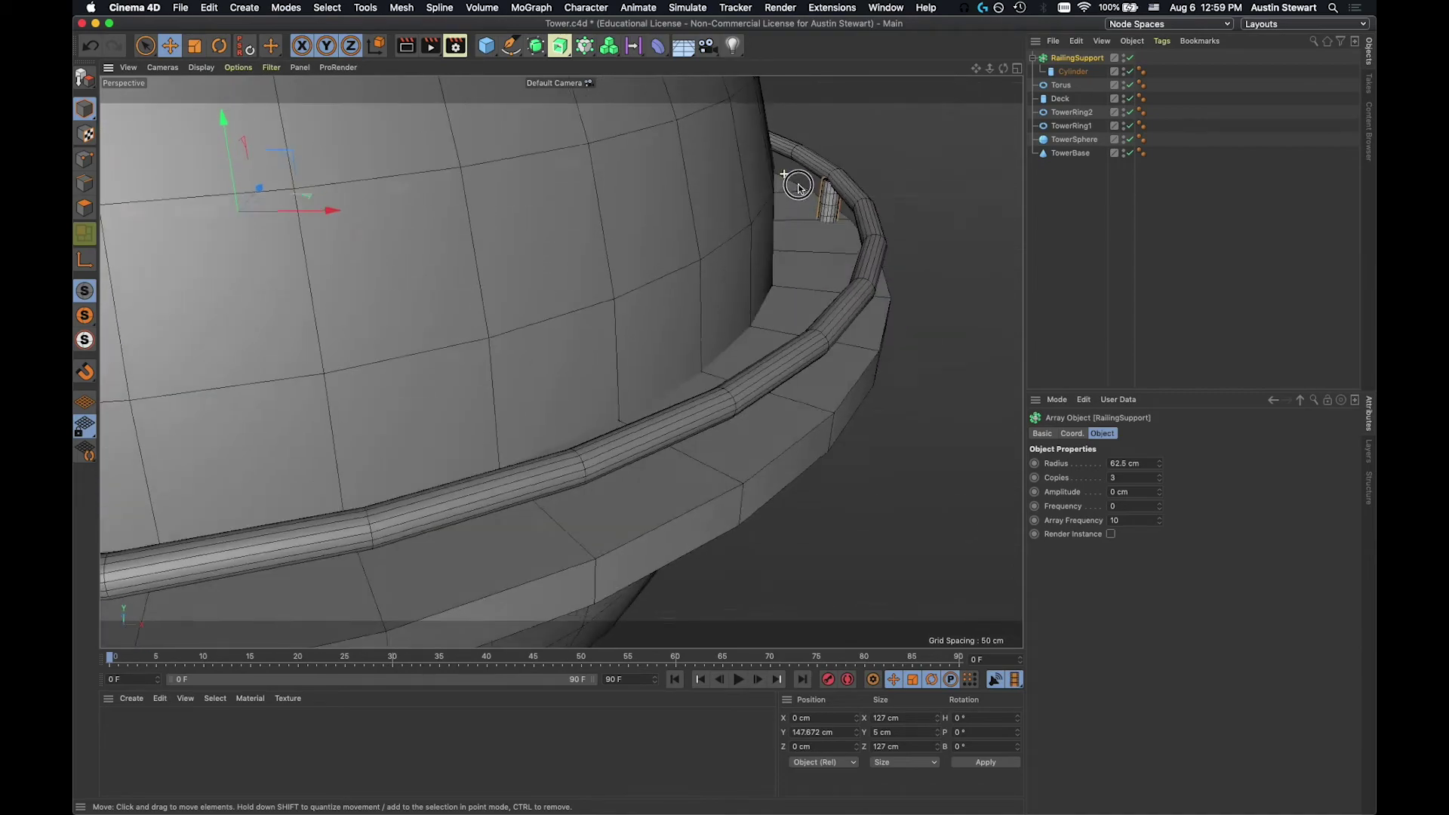
{"action": "scroll", "coordinate": [800, 183], "scroll_direction": "up", "scroll_amount": 2}
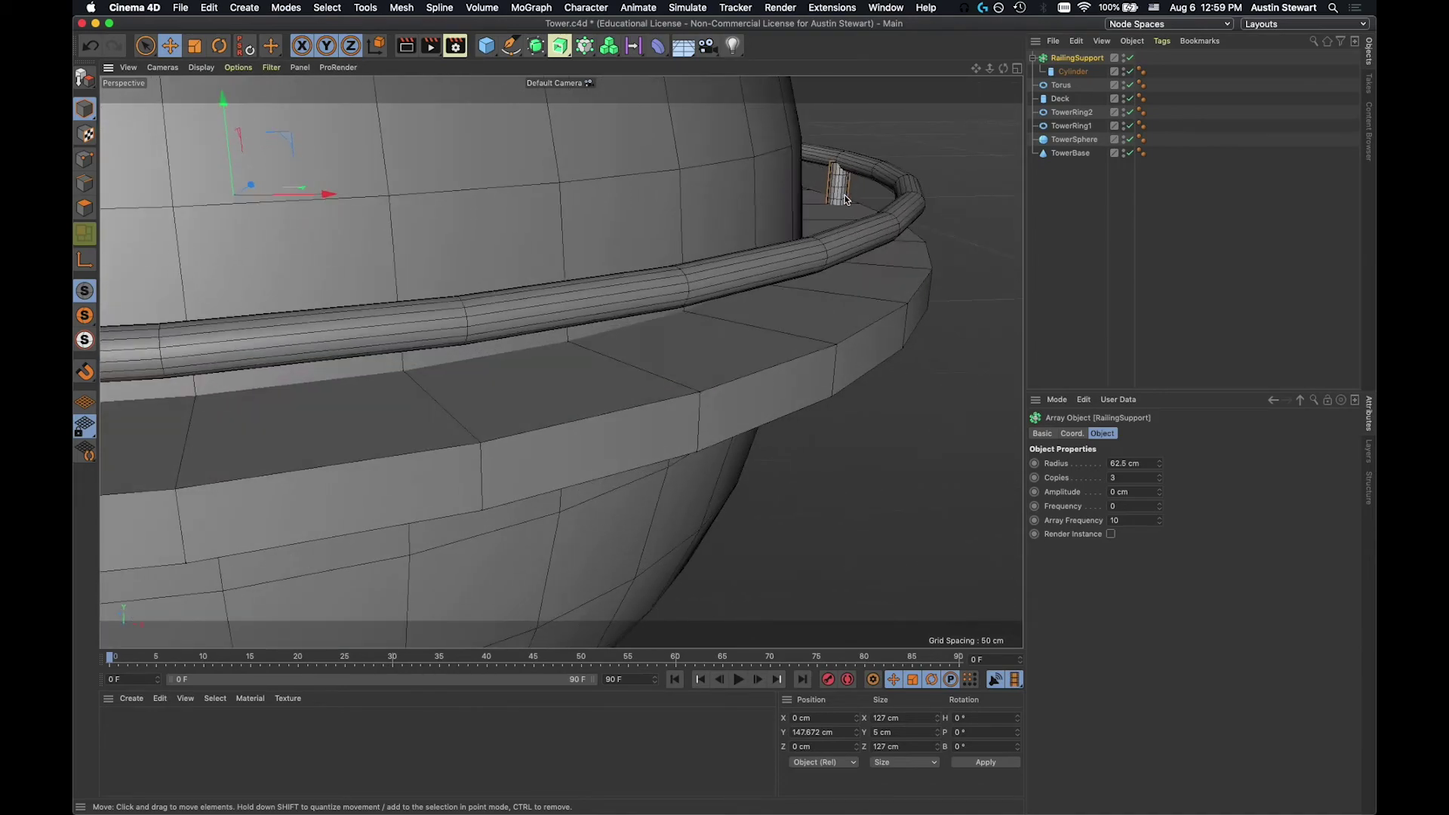
{"action": "left_click", "coordinate": [1114, 478]}
{"action": "key", "text": "BackSpace"}
{"action": "type", "text": "36"}
{"action": "key", "text": "Return"}
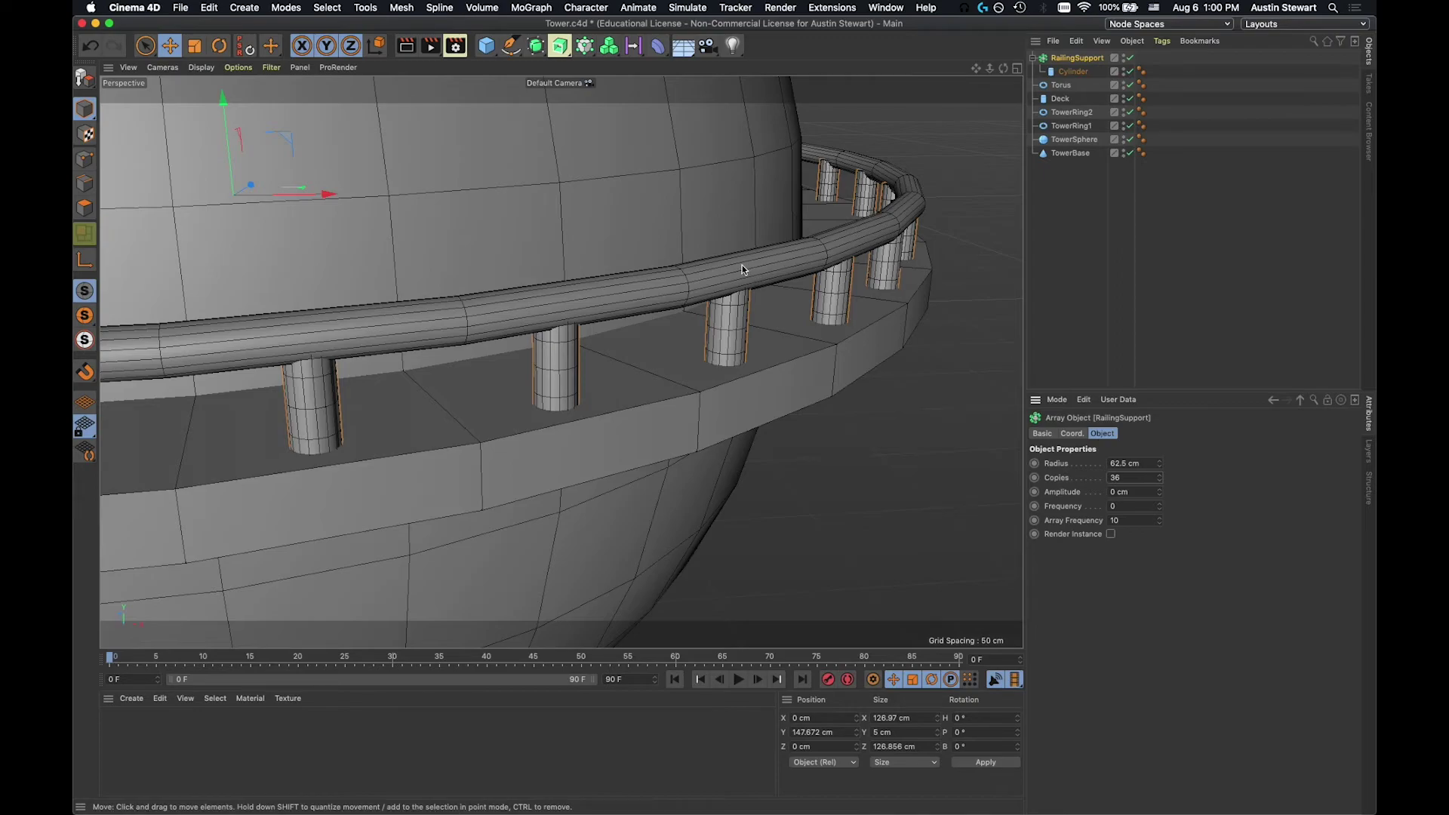
Step: Nudge the array Radius to 62.75 cm, orbiting to check post alignment under the rail
{"action": "mouse_move", "coordinate": [741, 265]}
{"action": "left_mouse_down", "text": "alt"}
{"action": "mouse_move", "coordinate": [821, 275]}
{"action": "mouse_move", "coordinate": [828, 327]}
{"action": "mouse_move", "coordinate": [815, 297]}
{"action": "mouse_move", "coordinate": [752, 266]}
{"action": "mouse_move", "coordinate": [789, 274]}
{"action": "left_mouse_up", "text": "alt"}
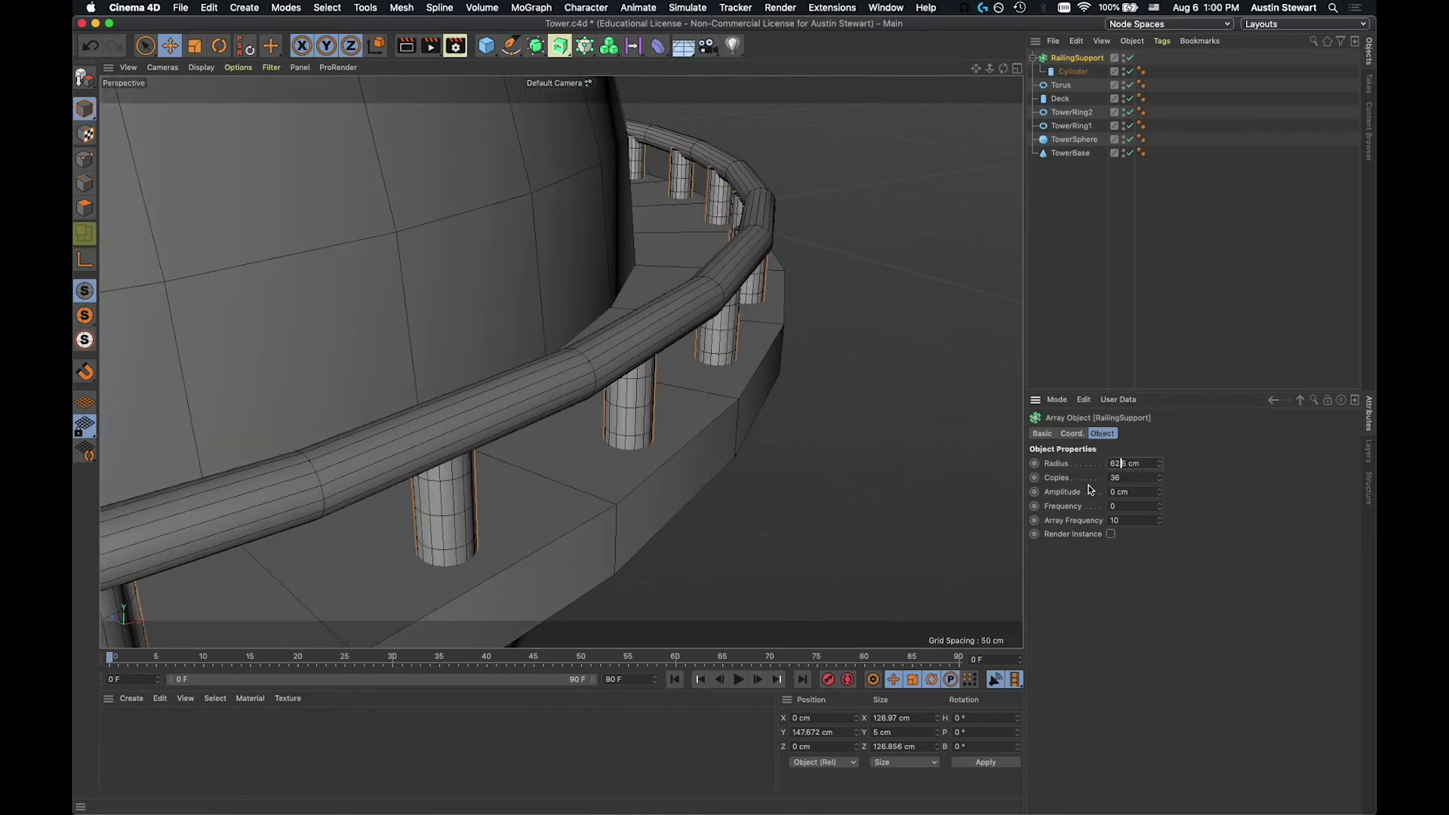
{"action": "left_click_drag", "start_coordinate": [1159, 463], "coordinate": [1248, 489]}
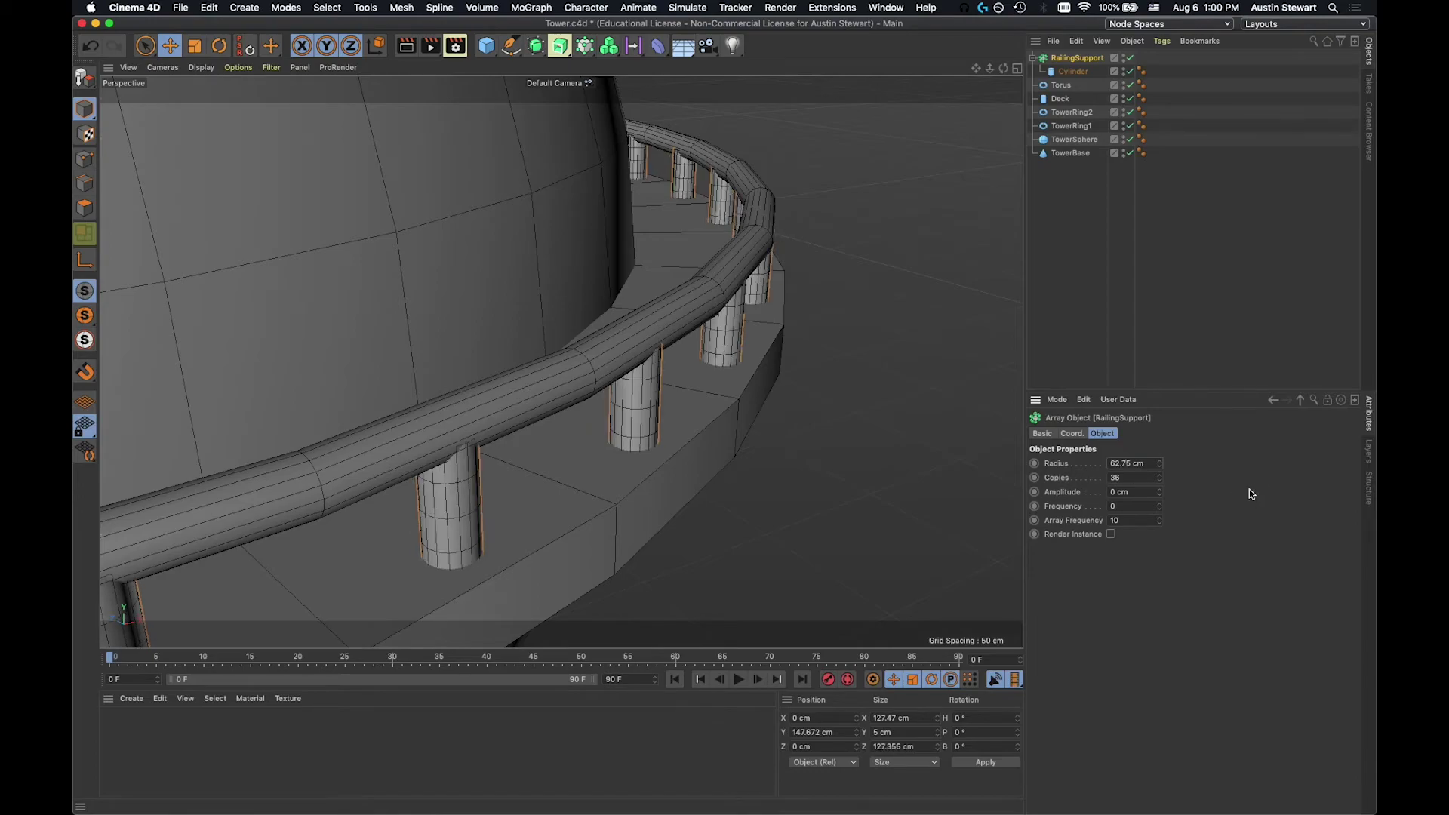
{"action": "left_click_drag", "start_coordinate": [520, 329], "coordinate": [617, 293], "text": "alt"}
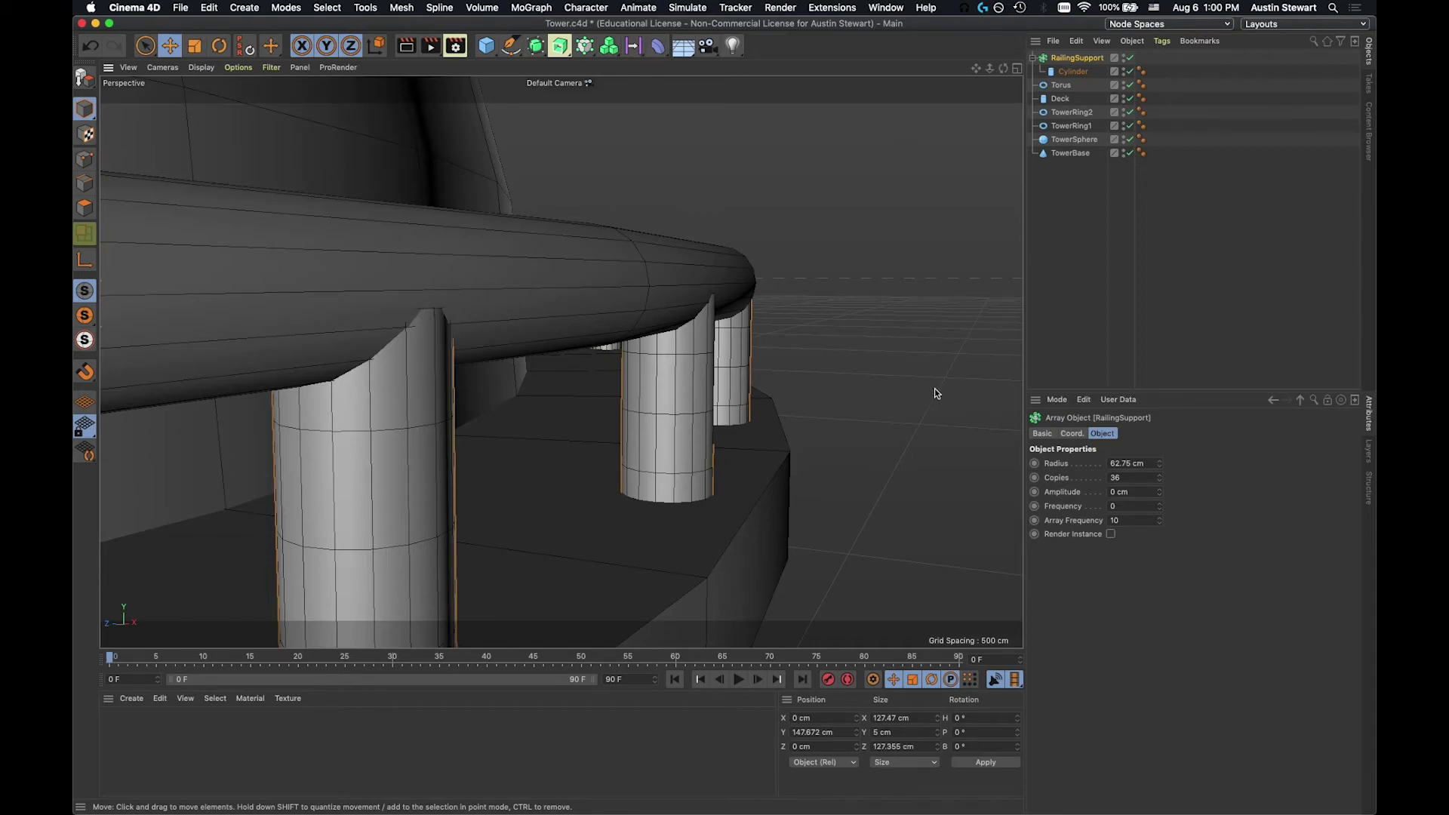
Step: Give the Cylinder inside the array a 0.75 cm radius and 3 cm height
{"action": "left_click", "coordinate": [1069, 75]}
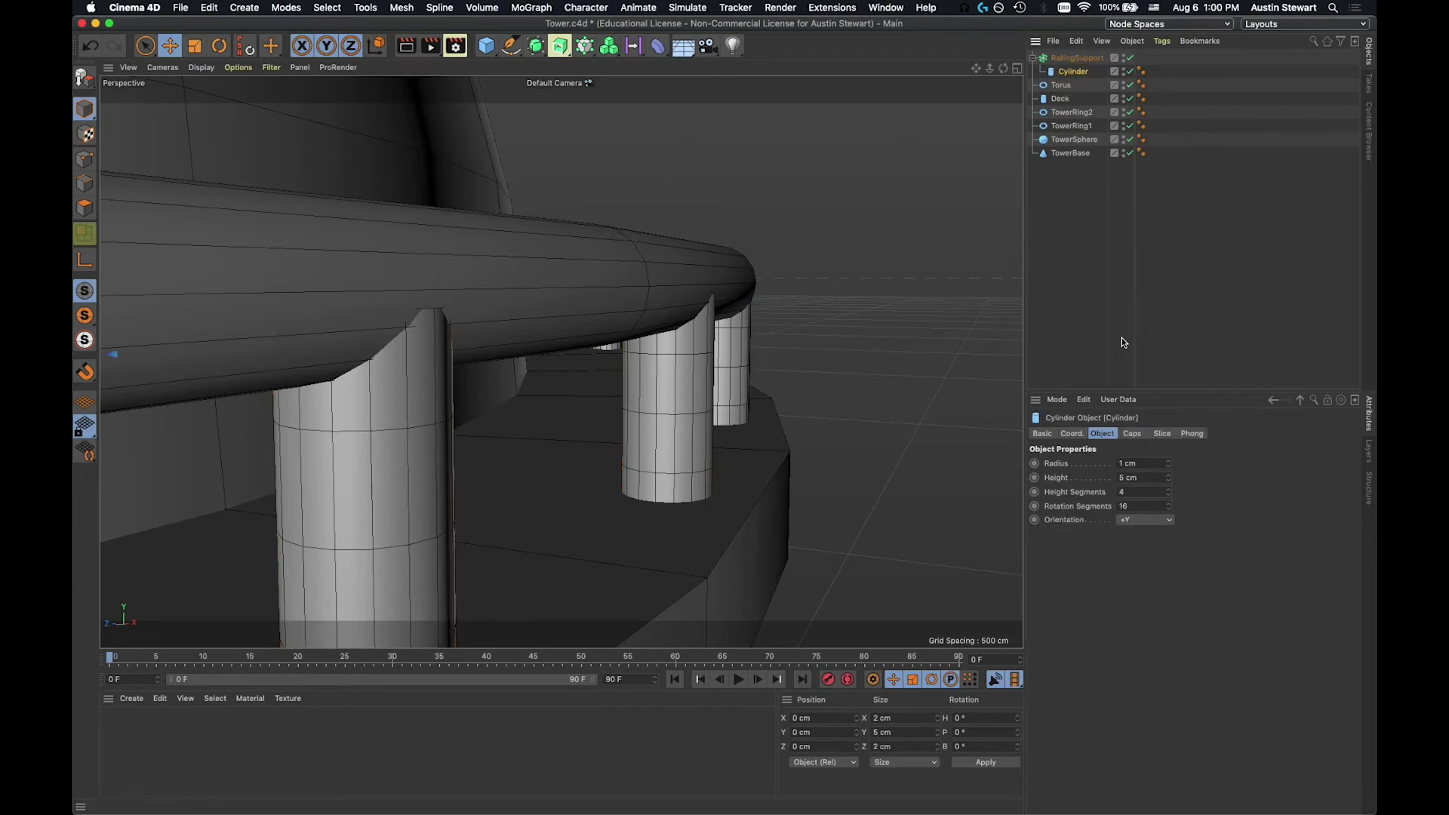
{"action": "left_click", "coordinate": [1107, 463]}
{"action": "type", "text": "0.75"}
{"action": "key", "text": "Tab"}
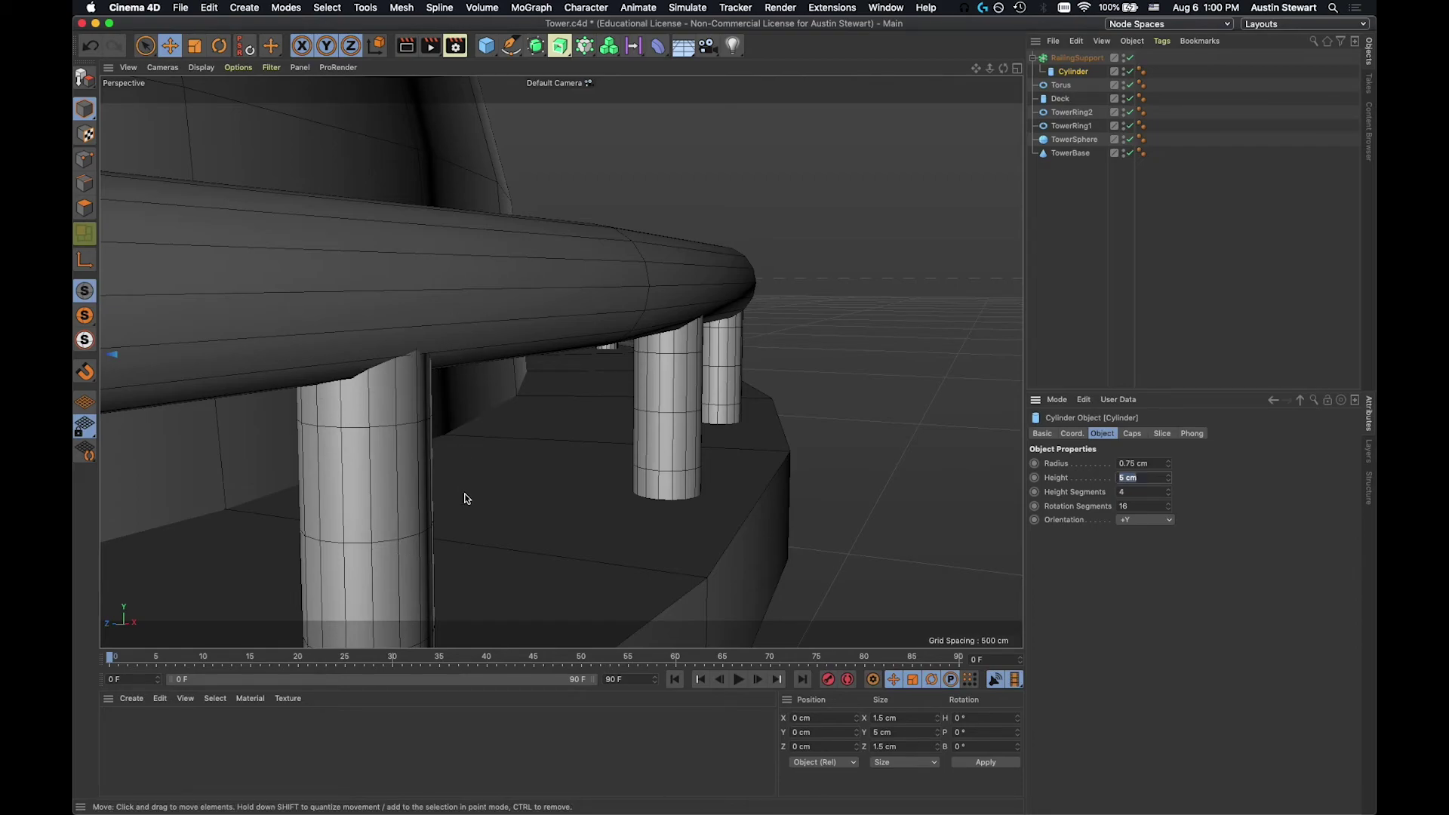
{"action": "type", "text": "3"}
{"action": "key", "text": "Return"}
Step: Raise the post height to 5 cm so the posts reach the torus railing
{"action": "scroll", "coordinate": [463, 487], "scroll_direction": "up", "scroll_amount": 5}
{"action": "left_click_drag", "start_coordinate": [363, 522], "coordinate": [344, 465], "text": "alt"}
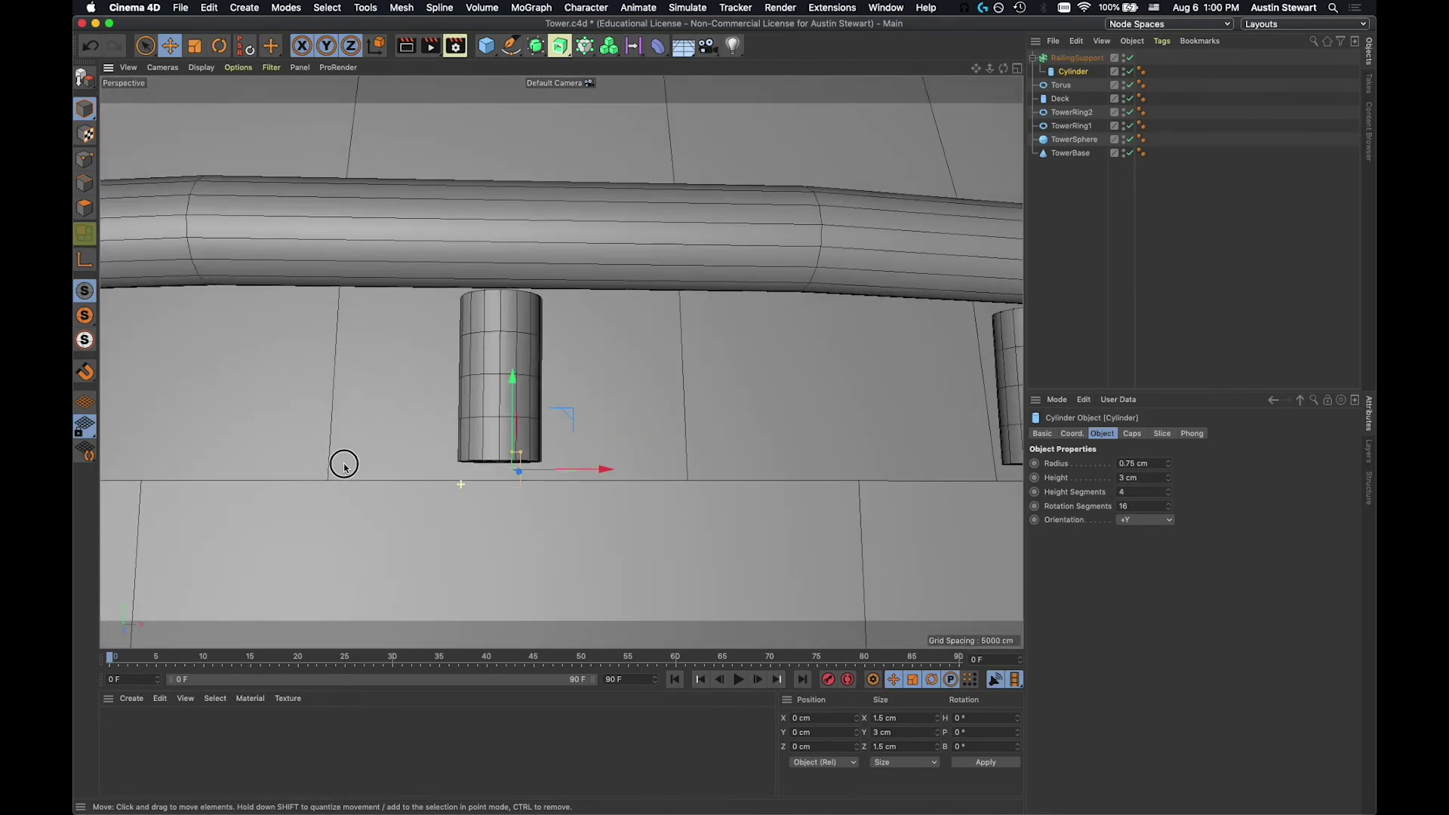
{"action": "left_click", "coordinate": [1143, 477]}
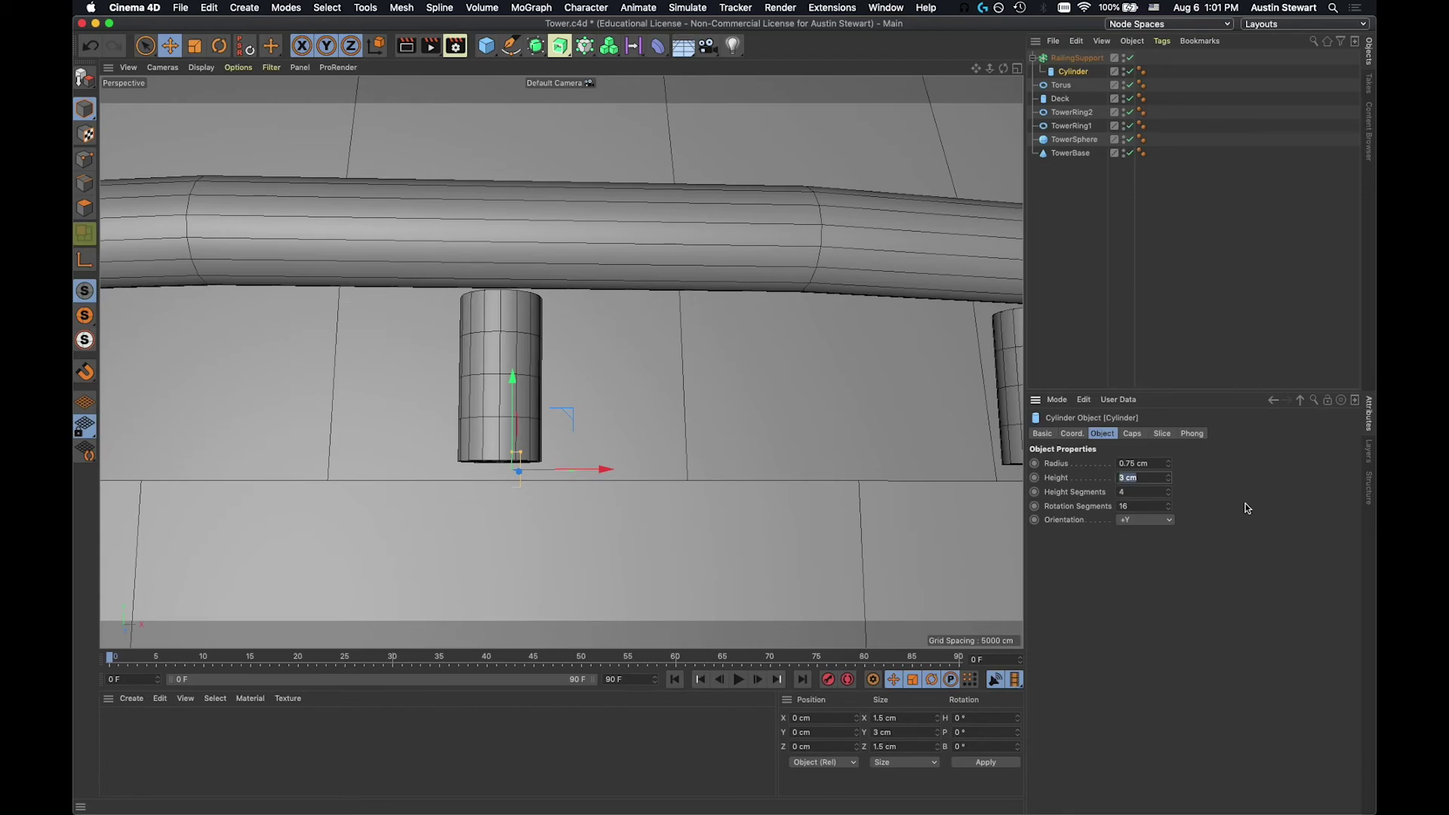
{"action": "type", "text": "5"}
{"action": "key", "text": "Tab"}
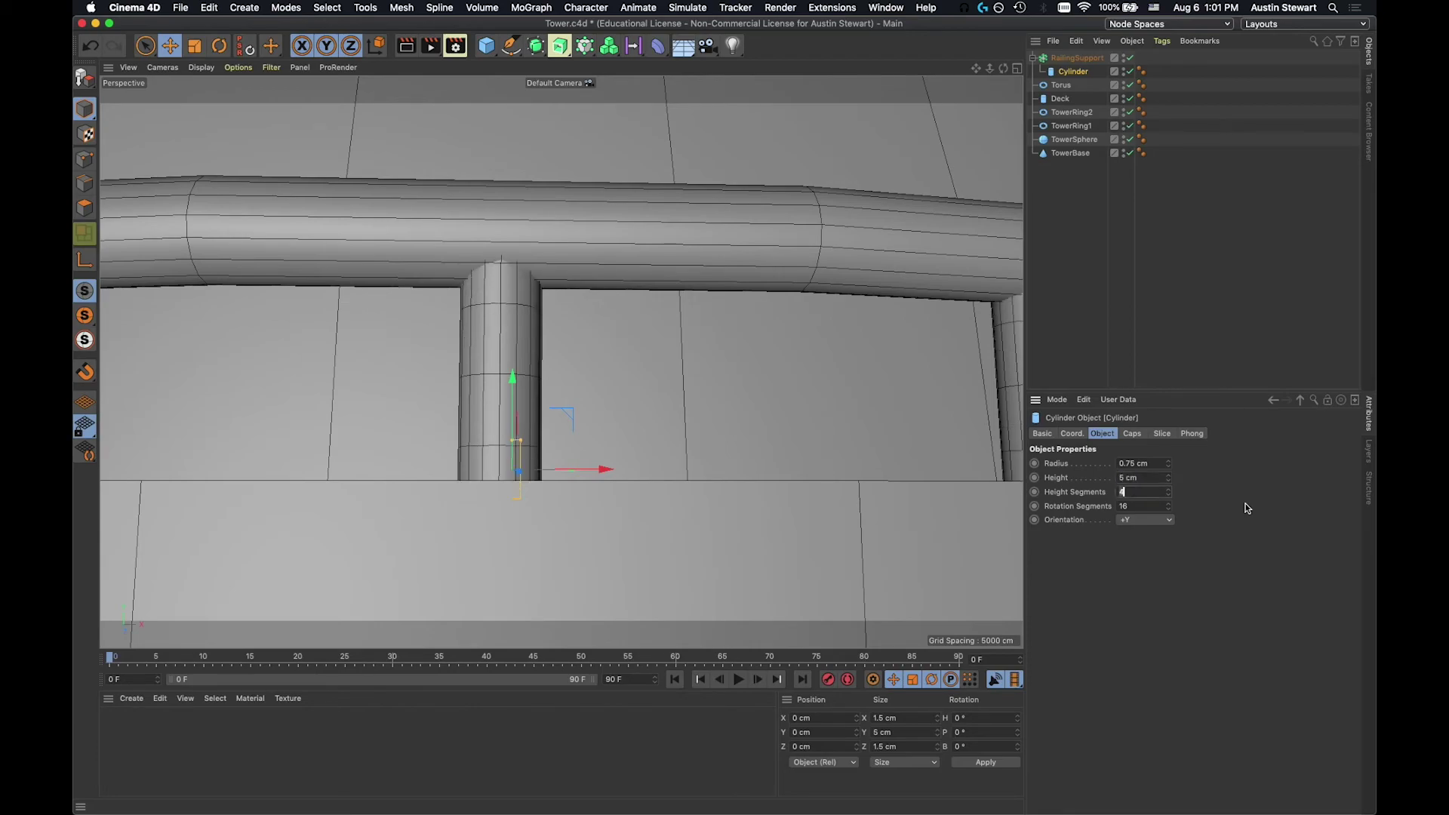
{"action": "left_click", "coordinate": [1254, 588]}
{"action": "left_click_drag", "start_coordinate": [611, 315], "coordinate": [649, 396], "text": "alt"}
{"action": "scroll", "coordinate": [648, 396], "scroll_direction": "down", "scroll_amount": 10}
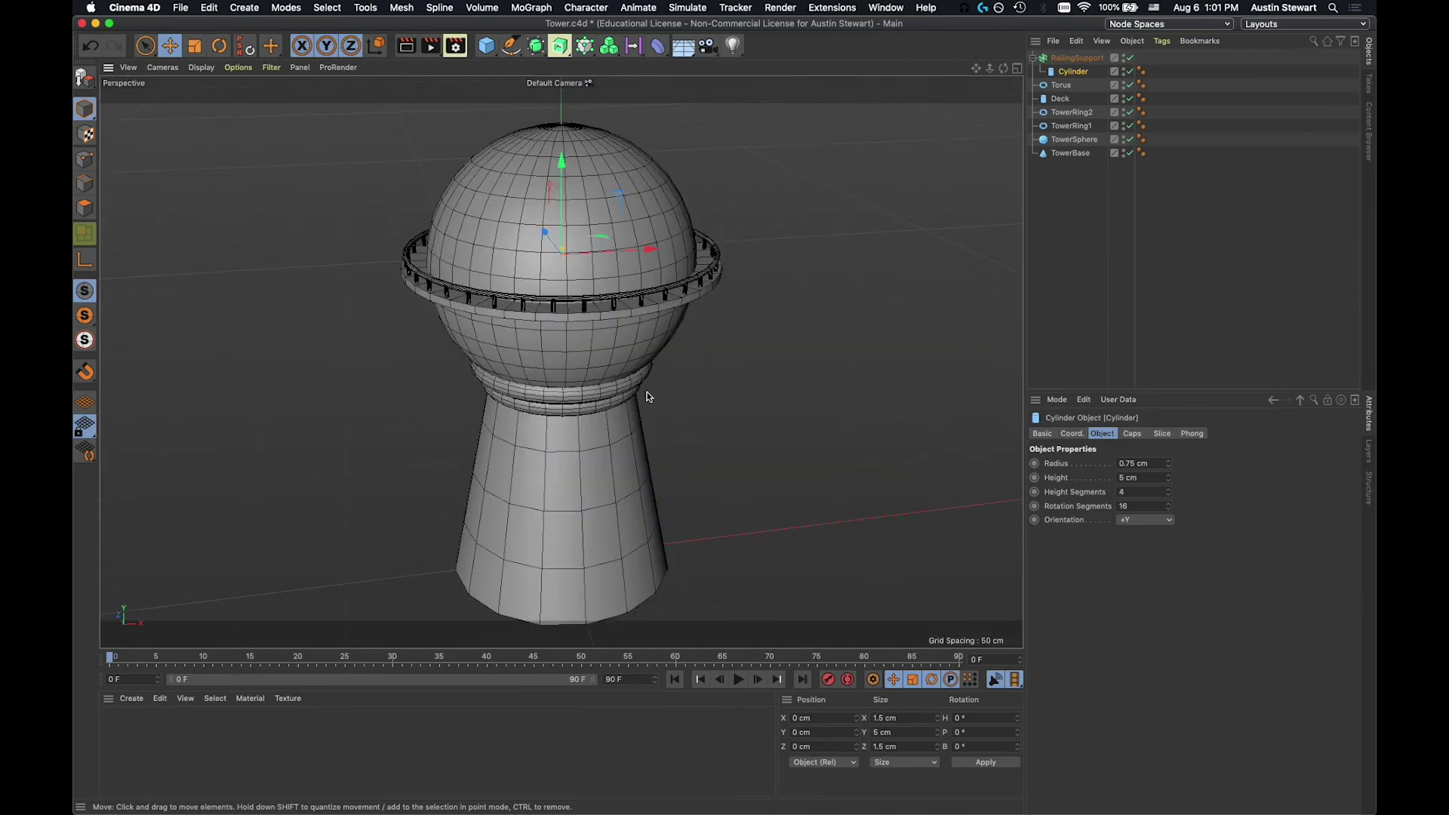
{"action": "left_click_drag", "start_coordinate": [653, 409], "coordinate": [657, 414], "text": "alt"}
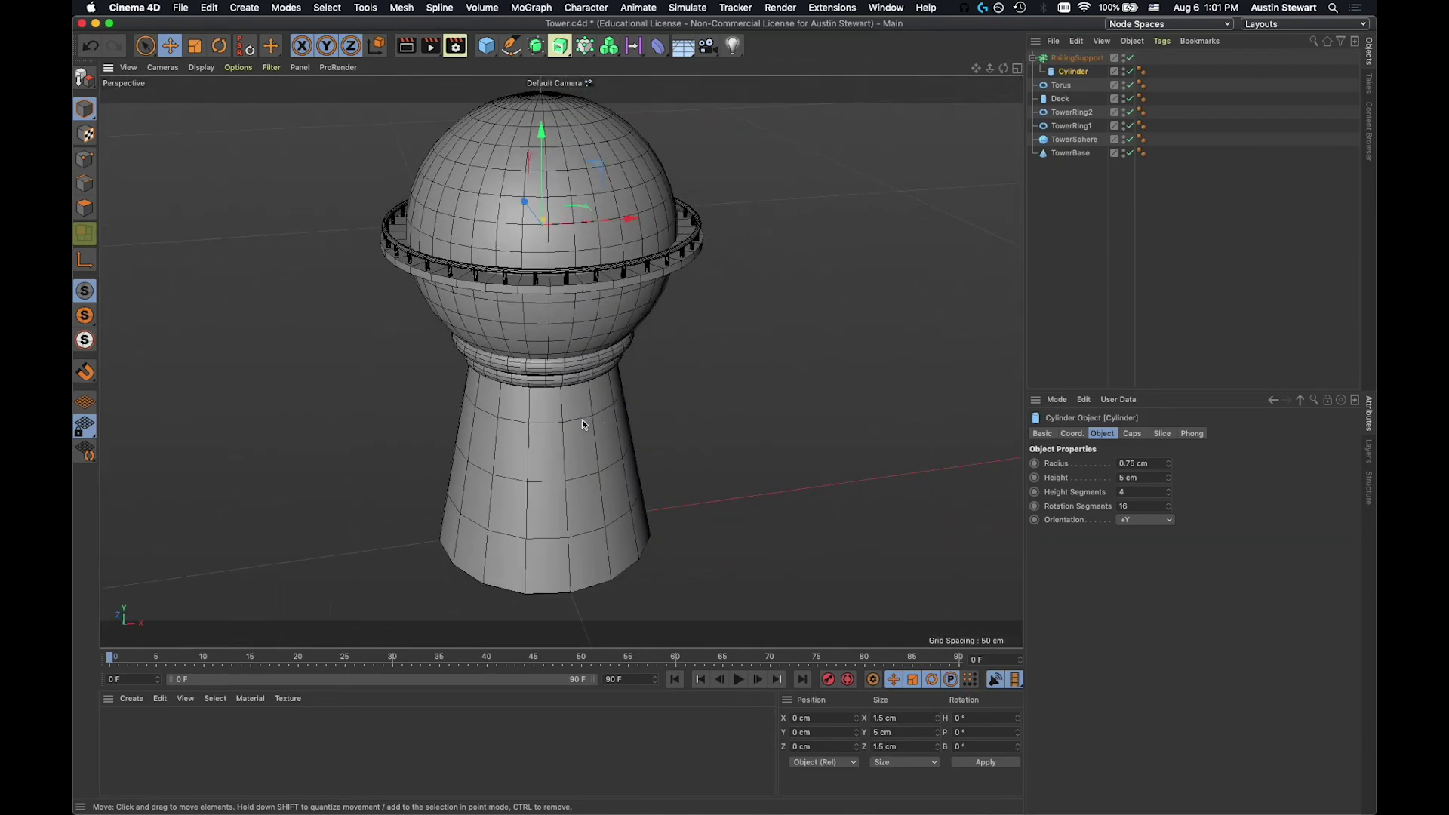
{"action": "left_click_drag", "start_coordinate": [565, 430], "coordinate": [501, 377], "text": "alt"}
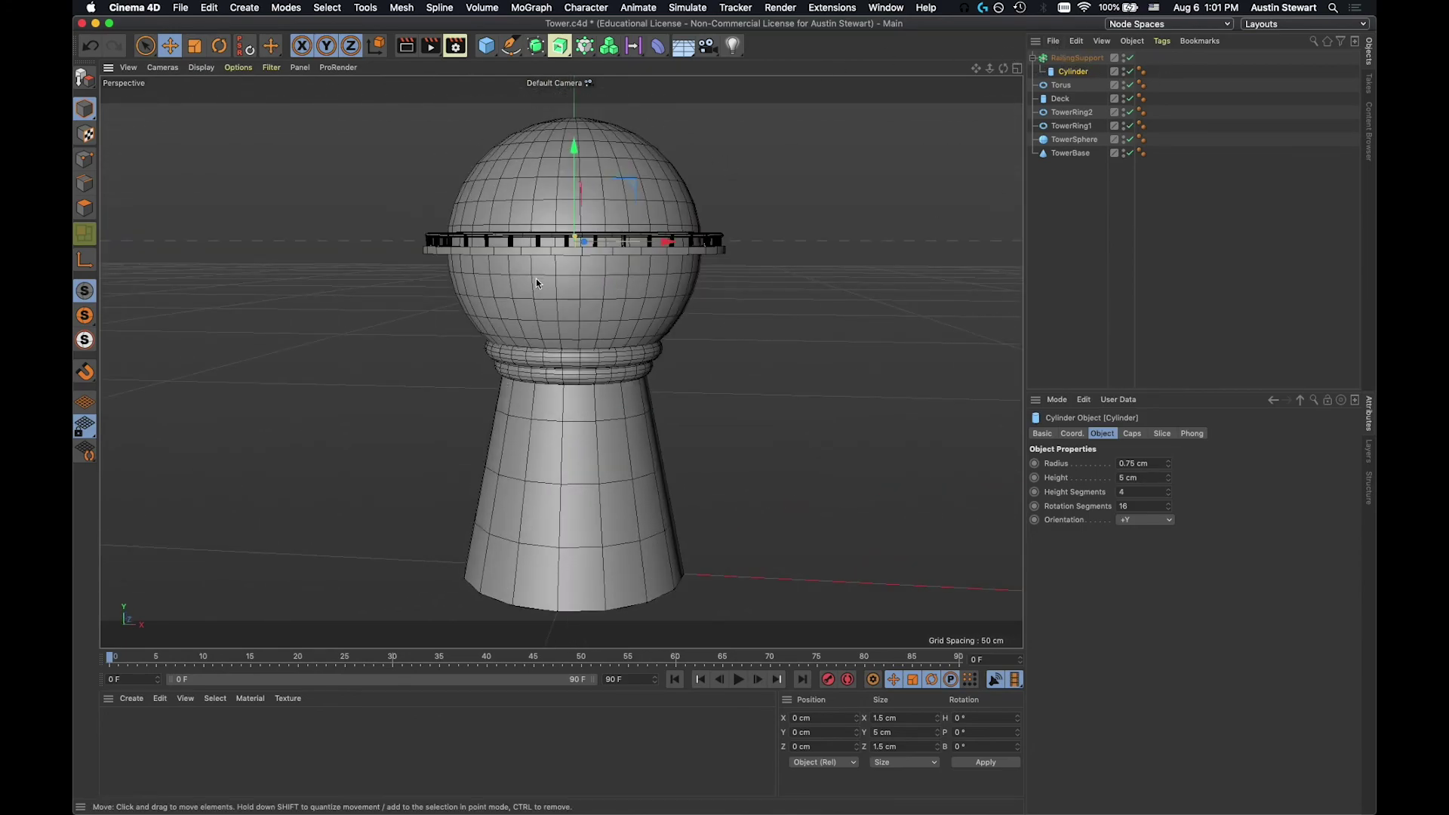
{"action": "left_click_drag", "start_coordinate": [561, 308], "coordinate": [558, 314], "text": "alt"}
{"action": "middle_click_drag", "start_coordinate": [538, 315], "coordinate": [545, 349], "text": "alt"}
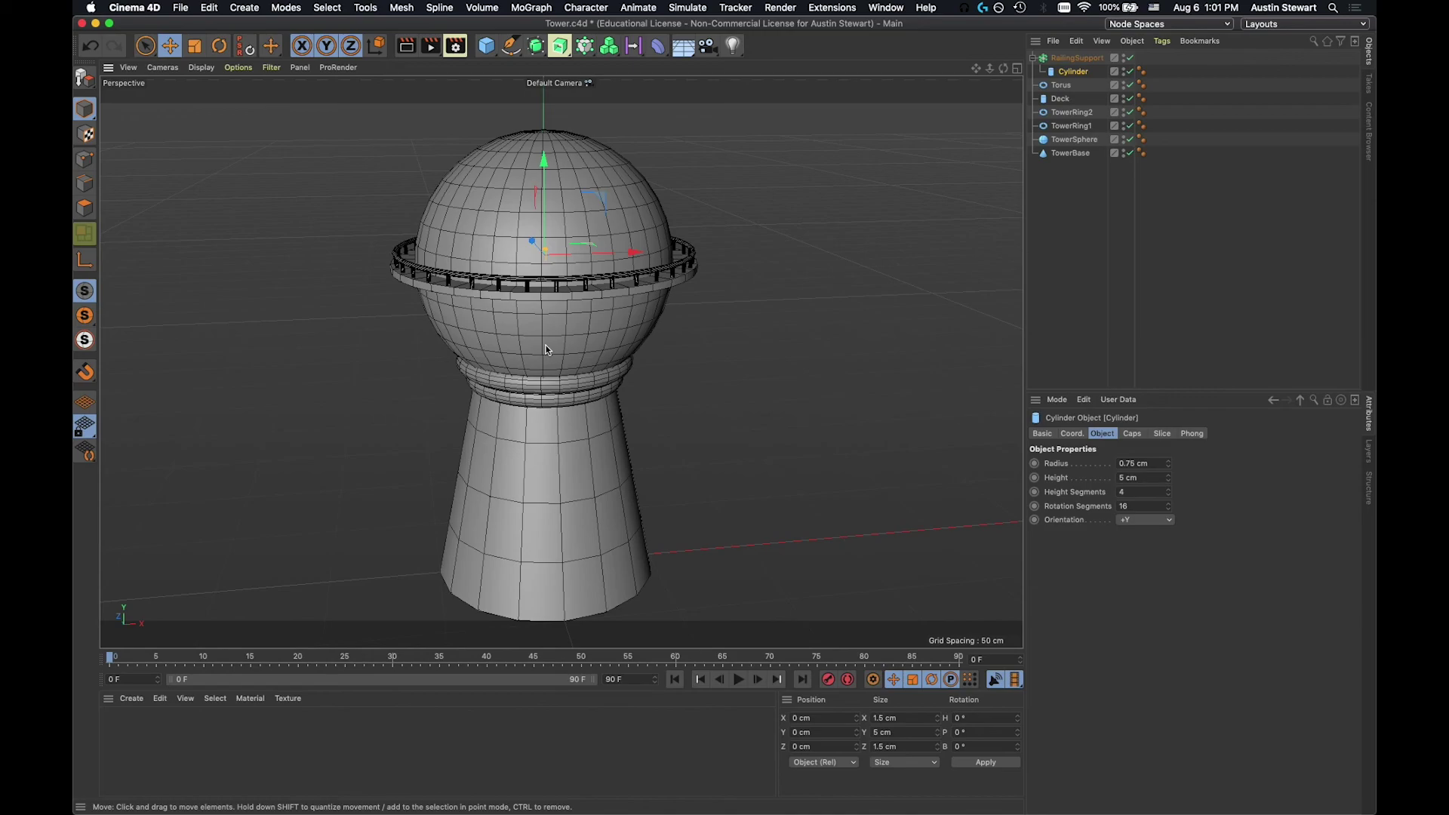